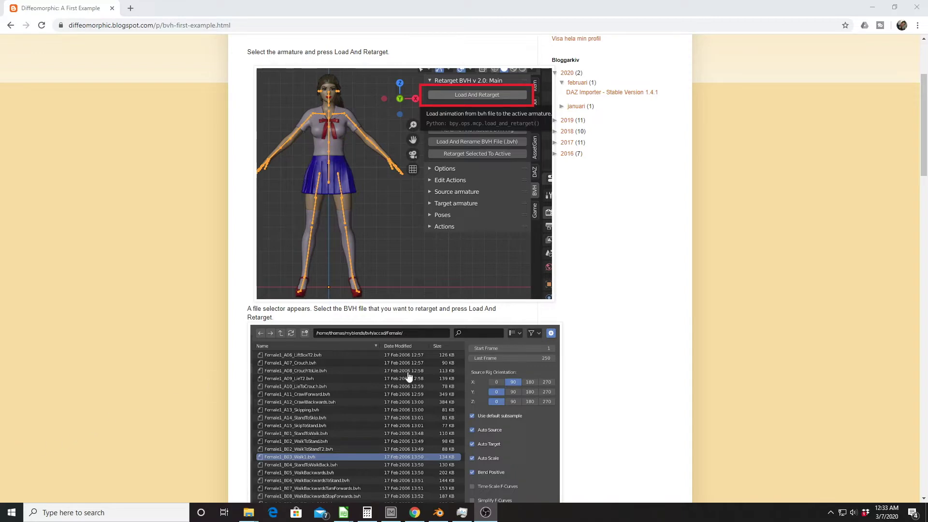
- Scroll back up the 'A First Example' tutorial page to its top
scroll(425, 374, "up", 3)
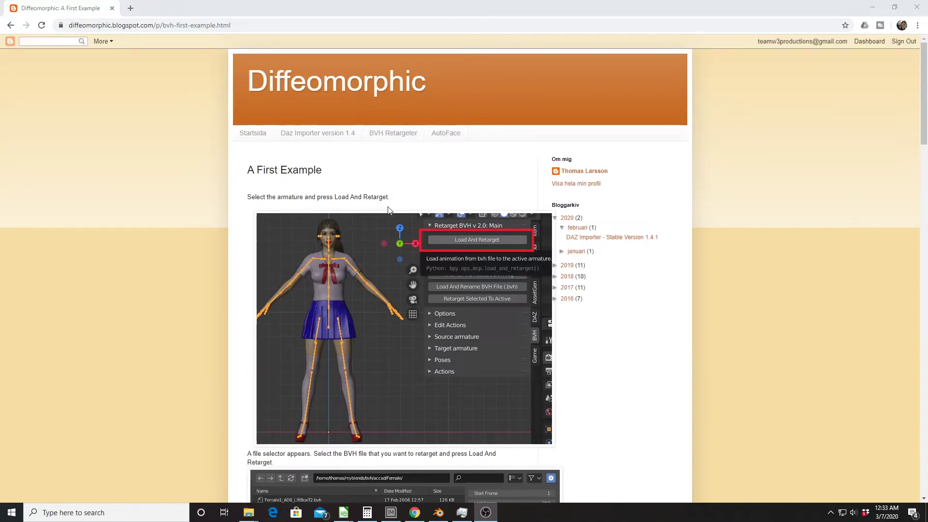
- Open the BVH Retargeter page and browse its download locations and Documentation/Tutorials links
left_click(394, 136)
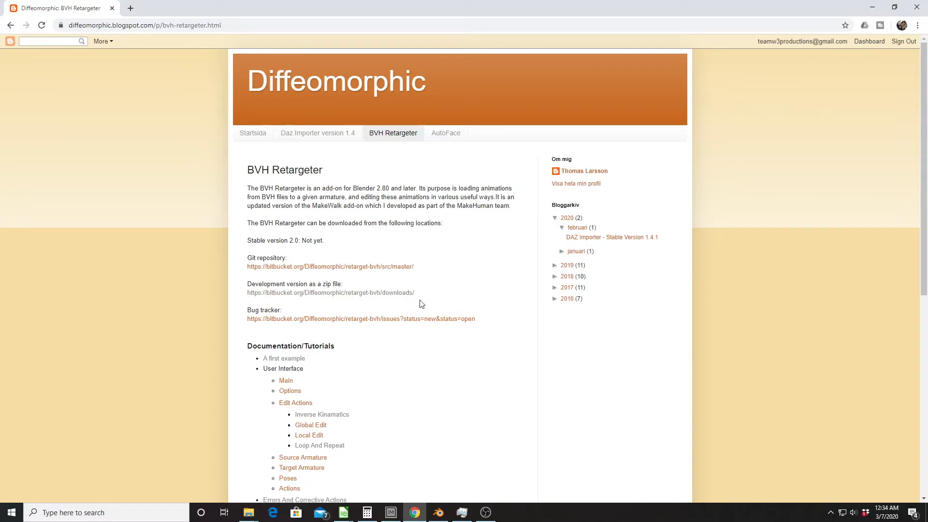
scroll(300, 223, "down", 4)
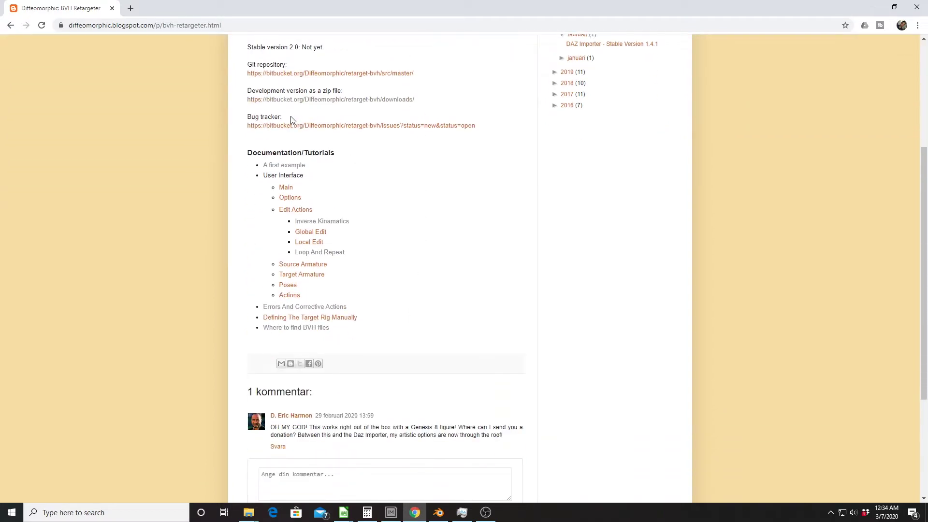
scroll(297, 126, "up", 2)
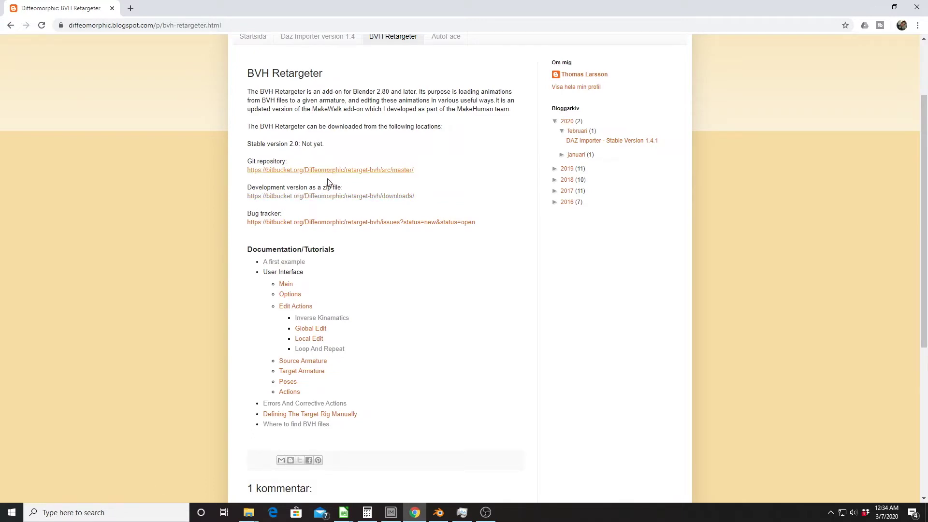
scroll(321, 352, "down", 5)
scroll(328, 328, "up", 7)
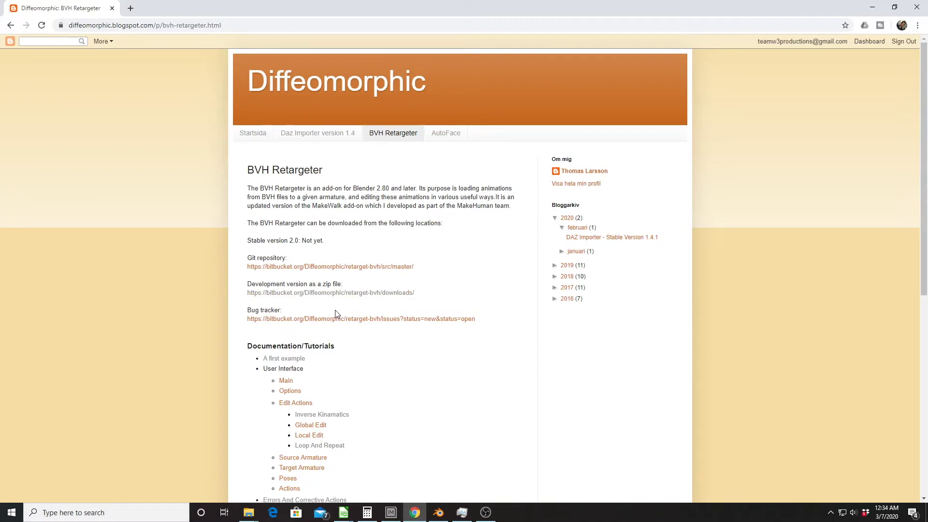
scroll(337, 314, "down", 2)
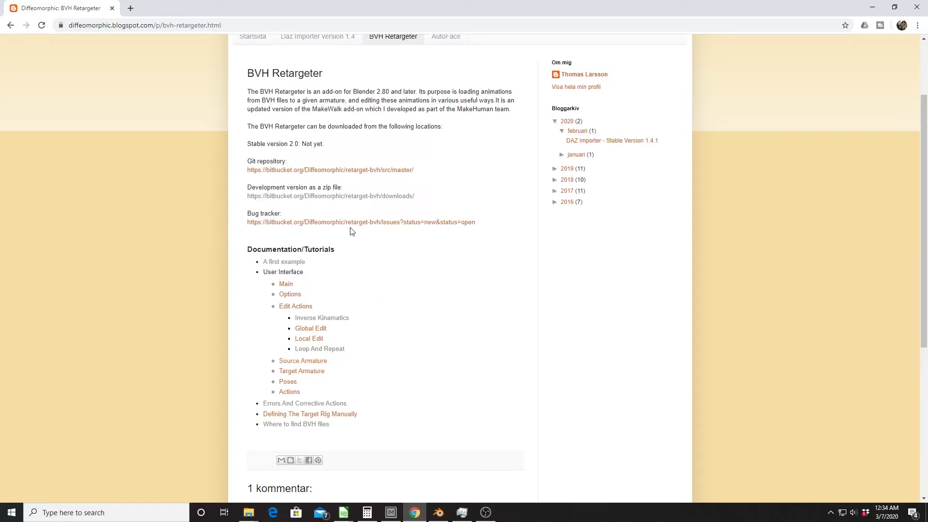
scroll(352, 231, "up", 1)
scroll(338, 290, "down", 3)
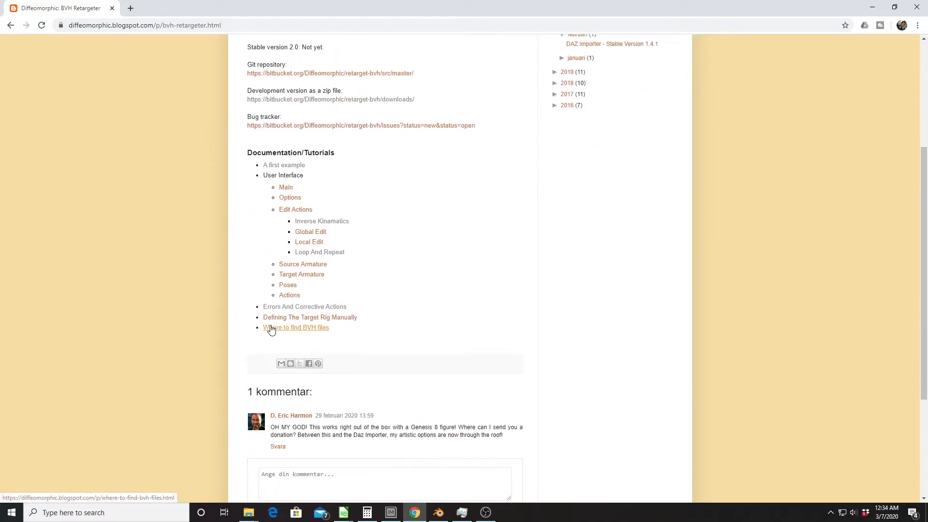
left_click(347, 317)
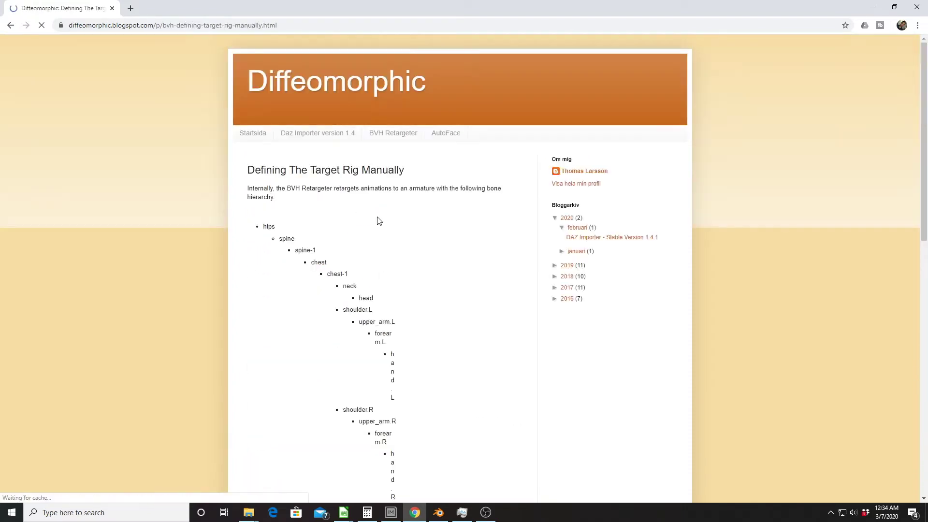
scroll(375, 218, "down", 11)
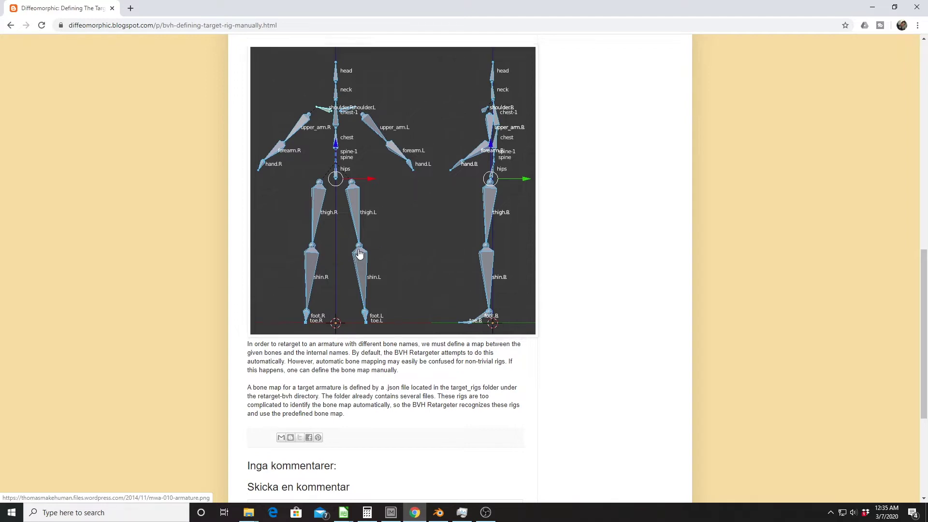
scroll(358, 249, "up", 12)
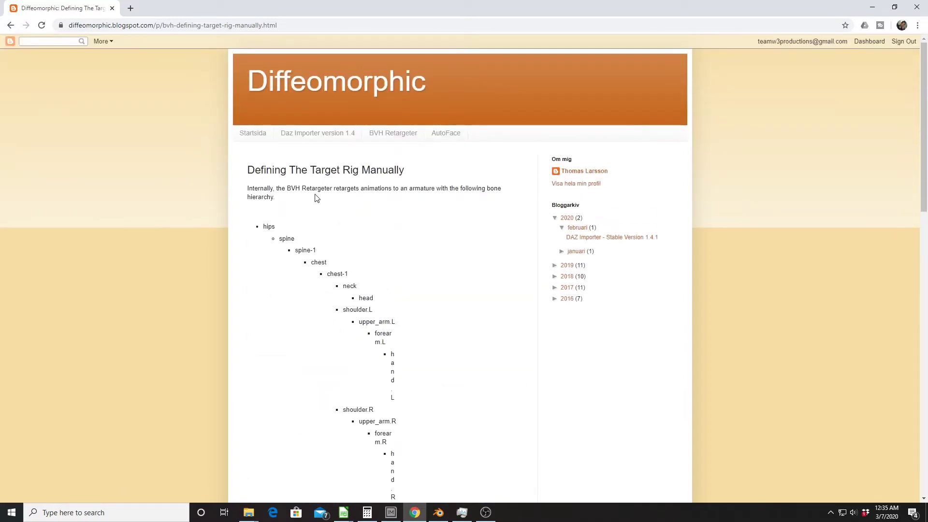
scroll(360, 276, "down", 1)
scroll(362, 269, "down", 15)
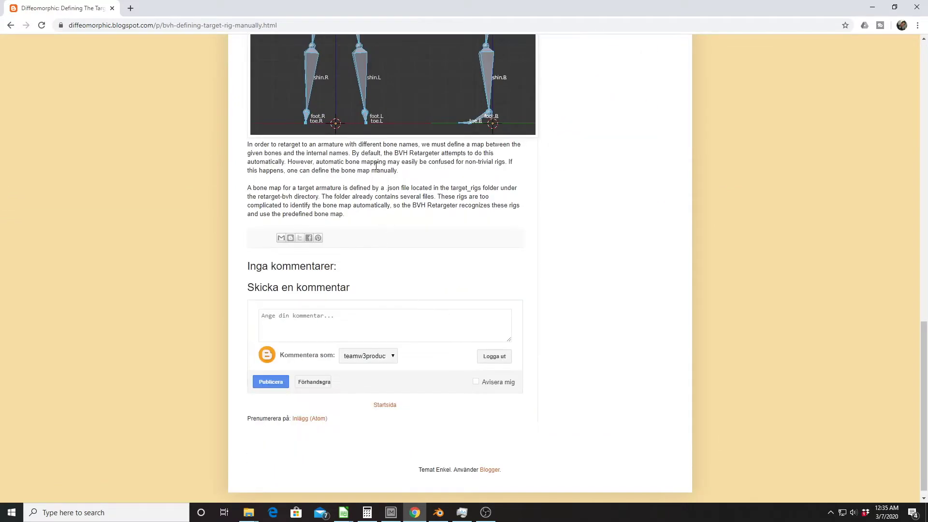
- Go back to the BVH Retargeter page and open the 'Where to find BVH files' tutorial
left_click(9, 26)
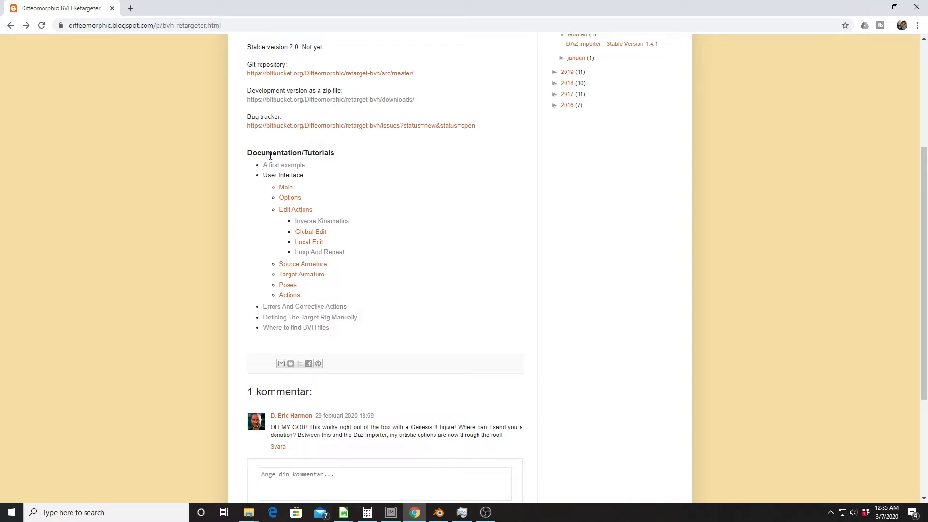
scroll(319, 261, "up", 3)
scroll(267, 299, "down", 3)
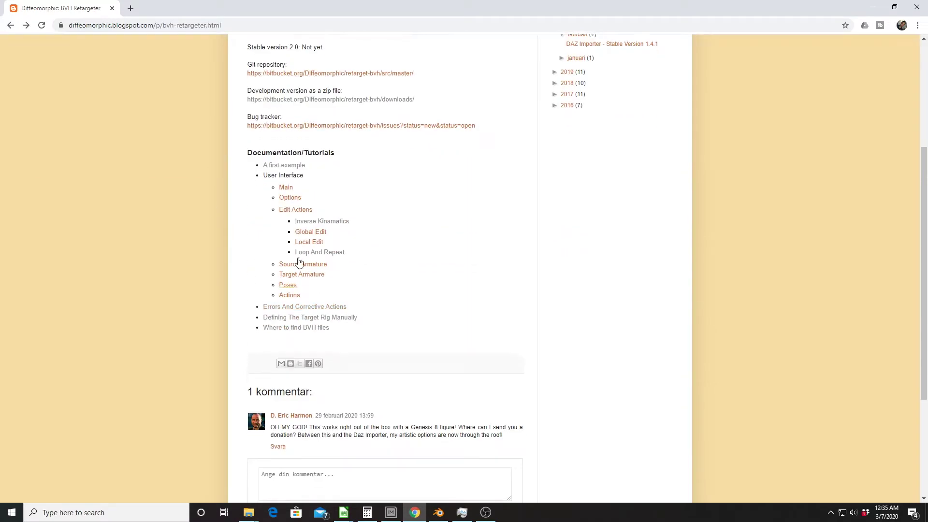
left_click(274, 329)
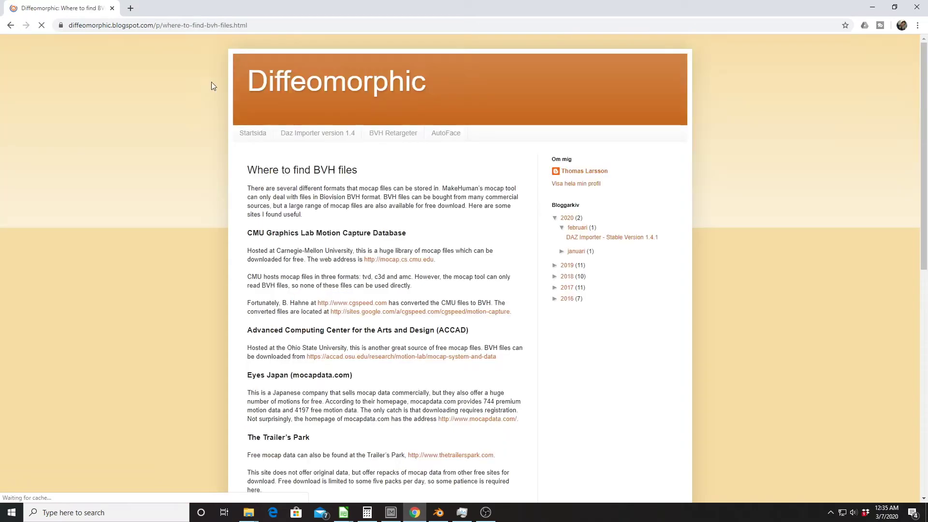
scroll(276, 385, "down", 4)
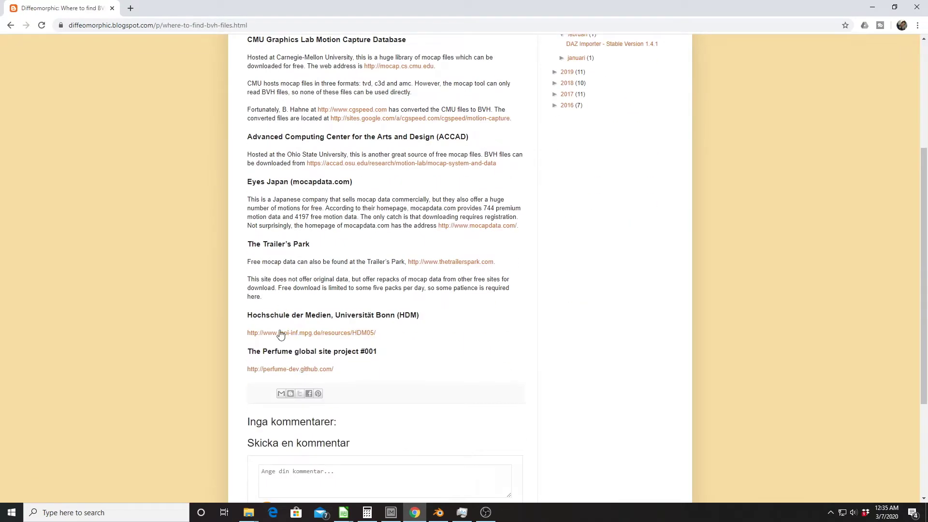
scroll(282, 234, "up", 3)
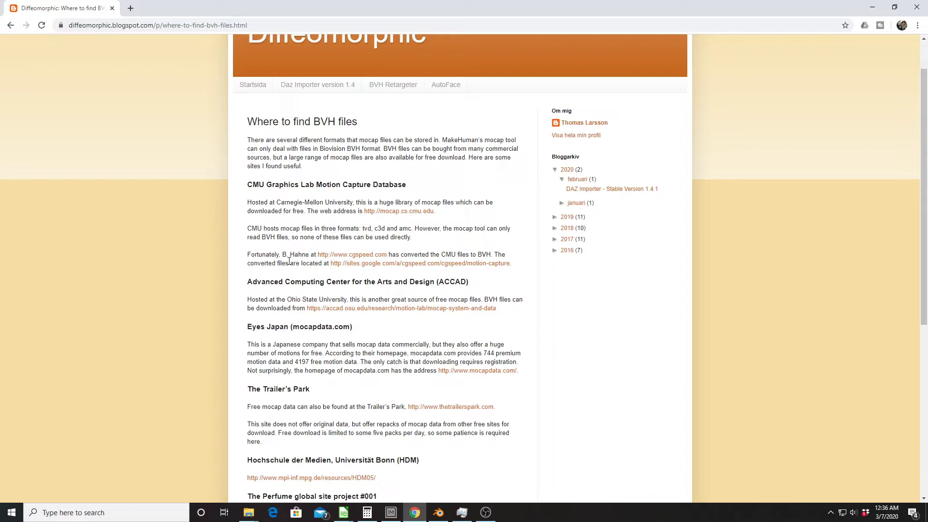
- Bring up the cmuconvert-daz-01-09 window and go up to its parent BVH folder
left_click(248, 513)
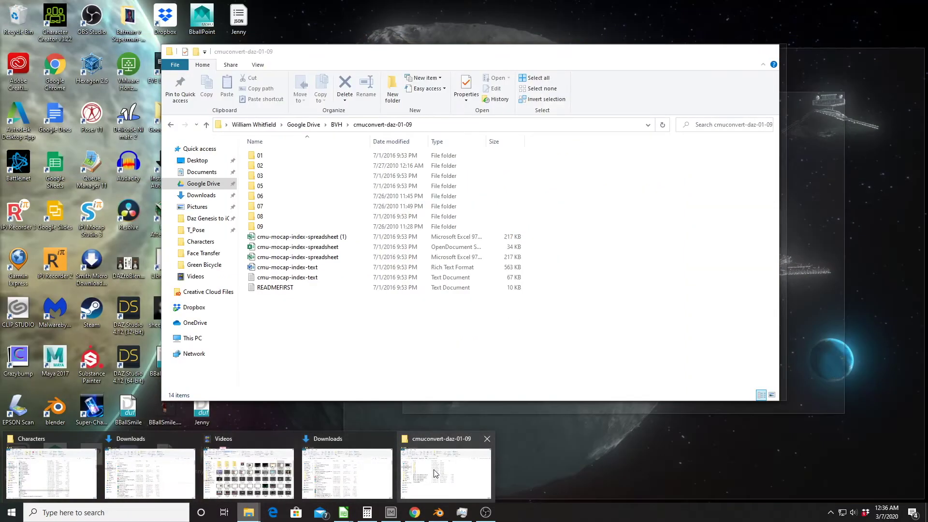
left_click(445, 478)
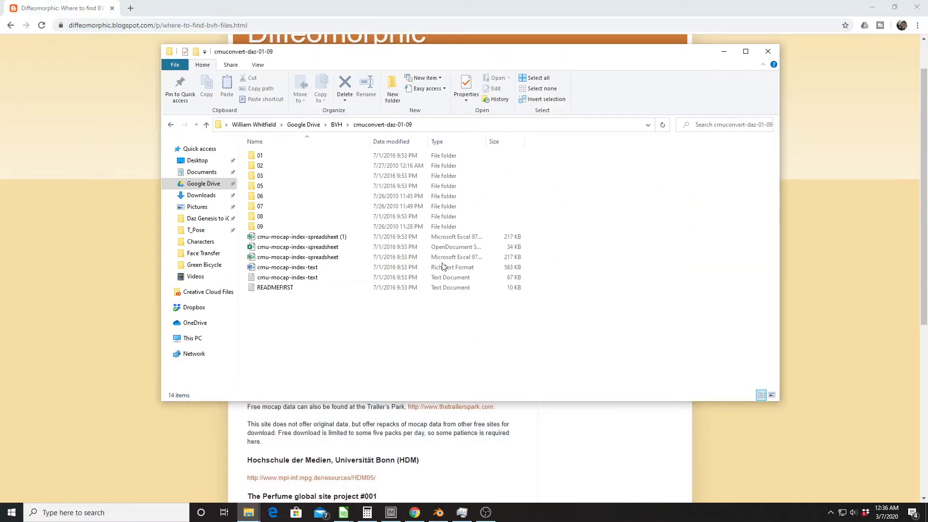
left_click(337, 125)
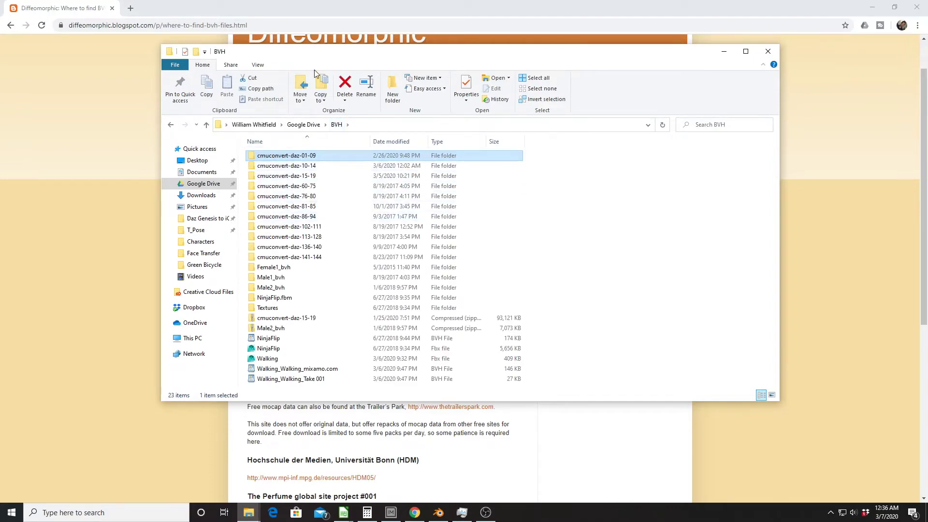
left_click_drag(314, 52, 707, 149)
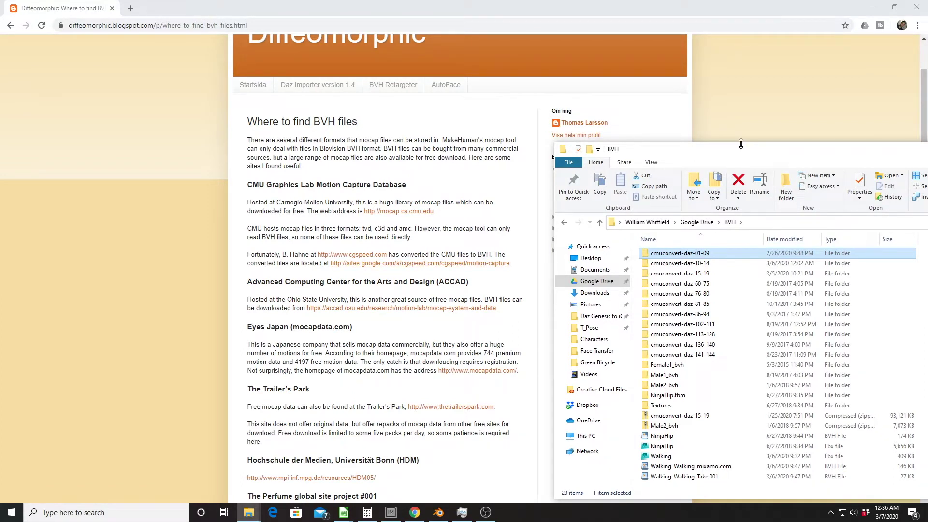
left_click_drag(741, 147, 354, 44)
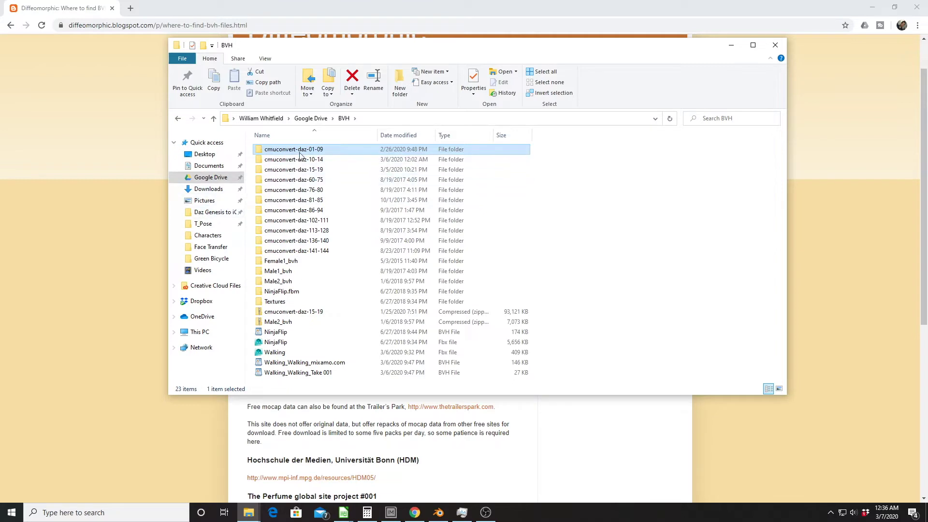
- Open cmuconvert-daz-01-09, look inside folder 01, then return to cmuconvert-daz-01-09
double_click(302, 151)
left_click(272, 150)
double_click(271, 151)
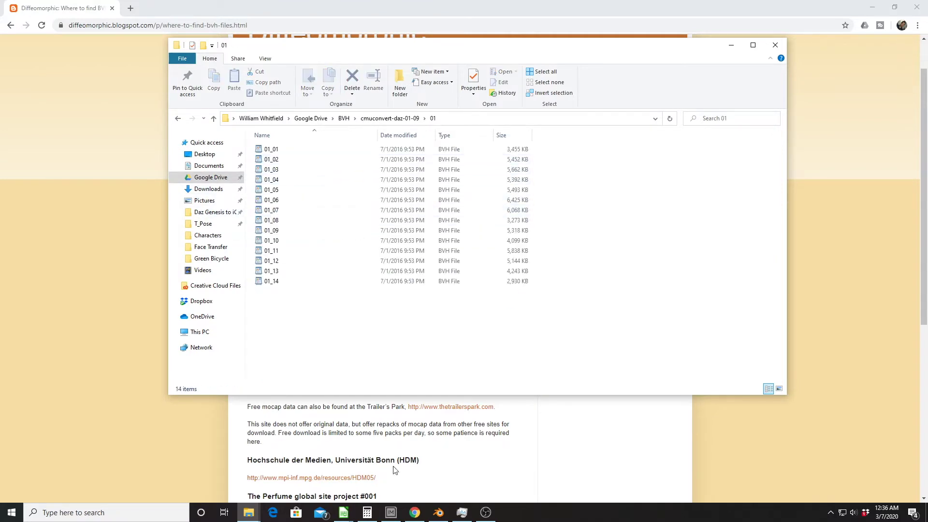
left_click(344, 515)
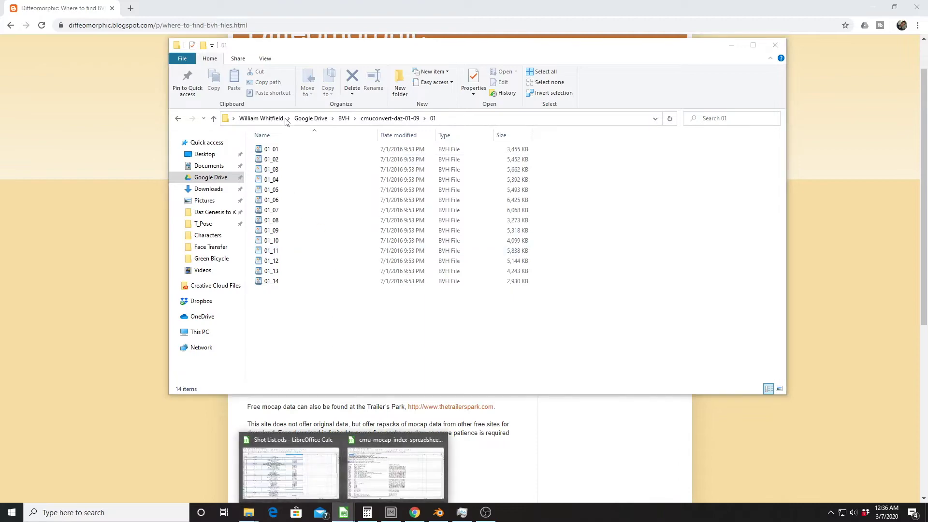
left_click(373, 120)
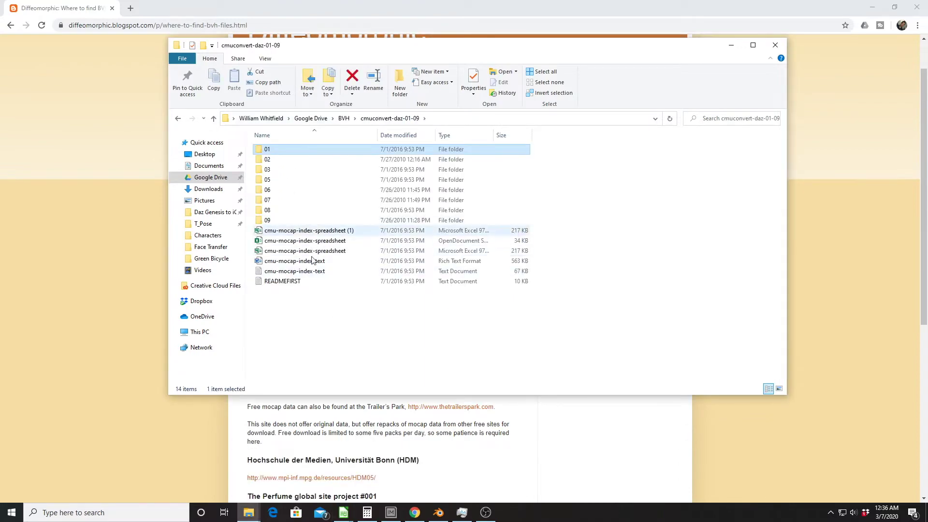
- Switch to cmu-mocap-index-spreadsheet.ods and scroll through the listed walk and run takes
left_click(344, 512)
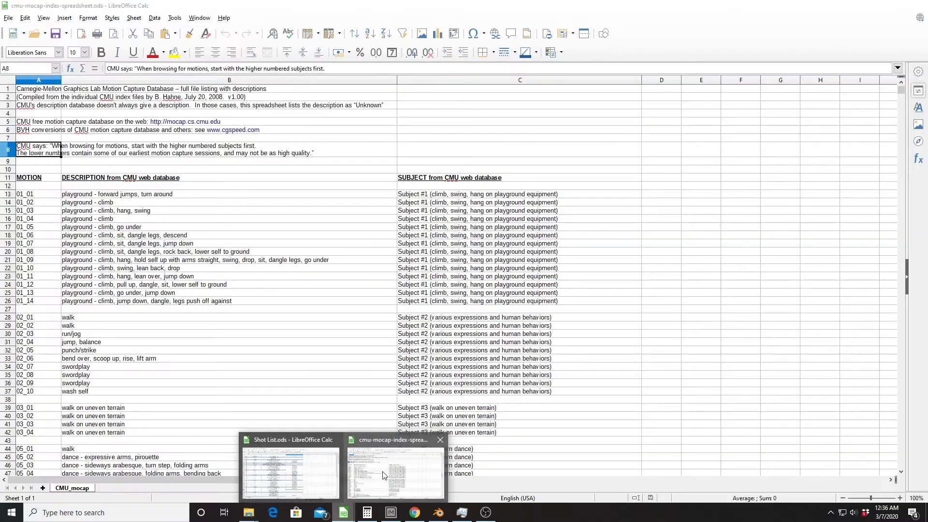
left_click(387, 473)
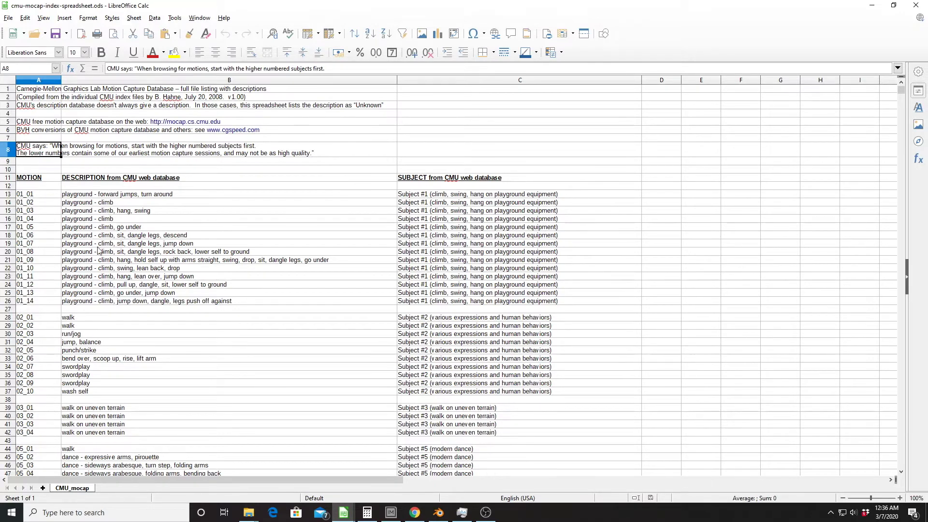
scroll(149, 269, "down", 10)
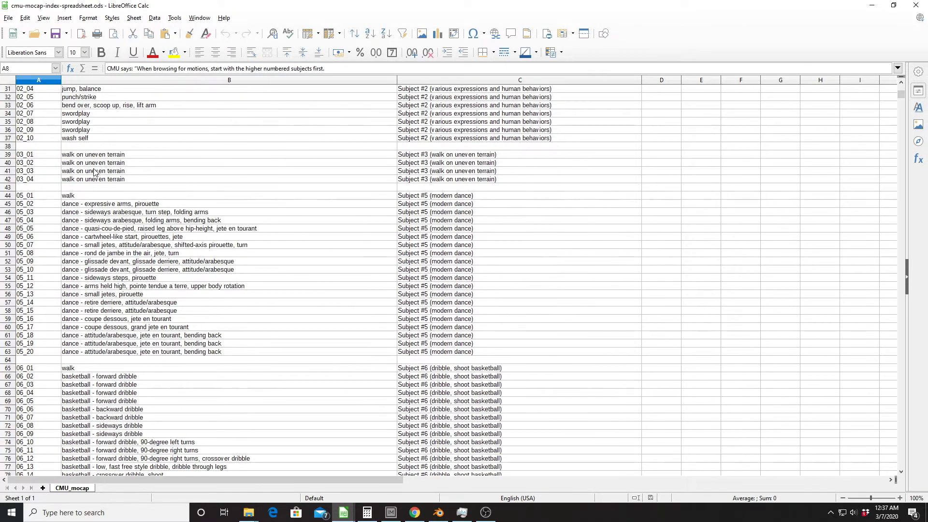
scroll(82, 278, "down", 5)
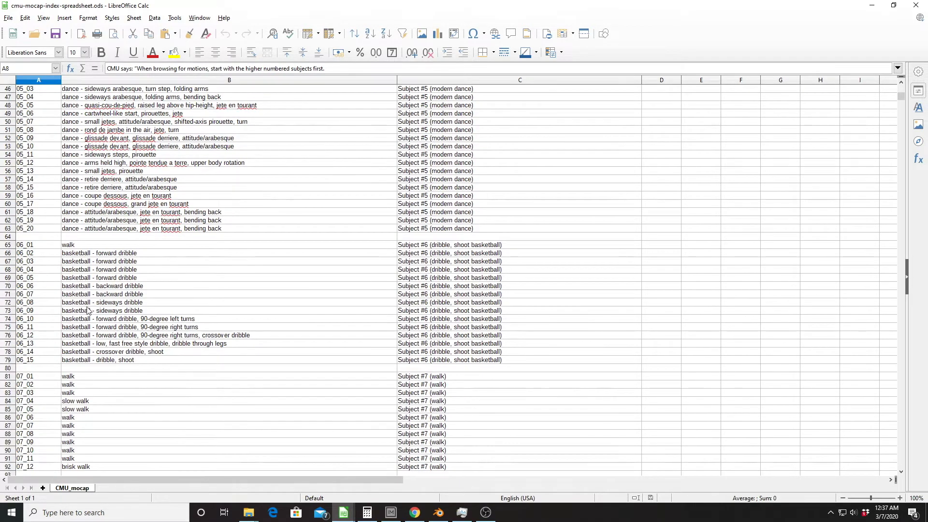
scroll(116, 290, "down", 17)
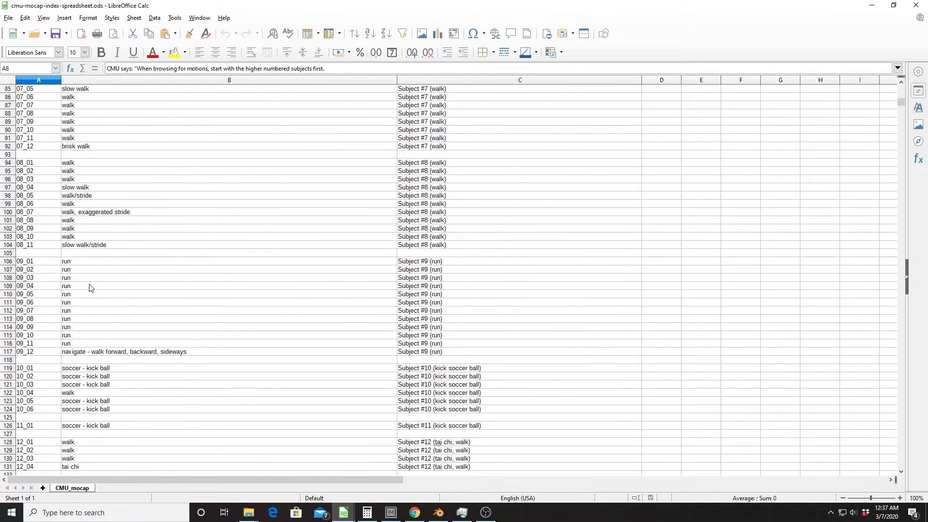
scroll(118, 149, "up", 12)
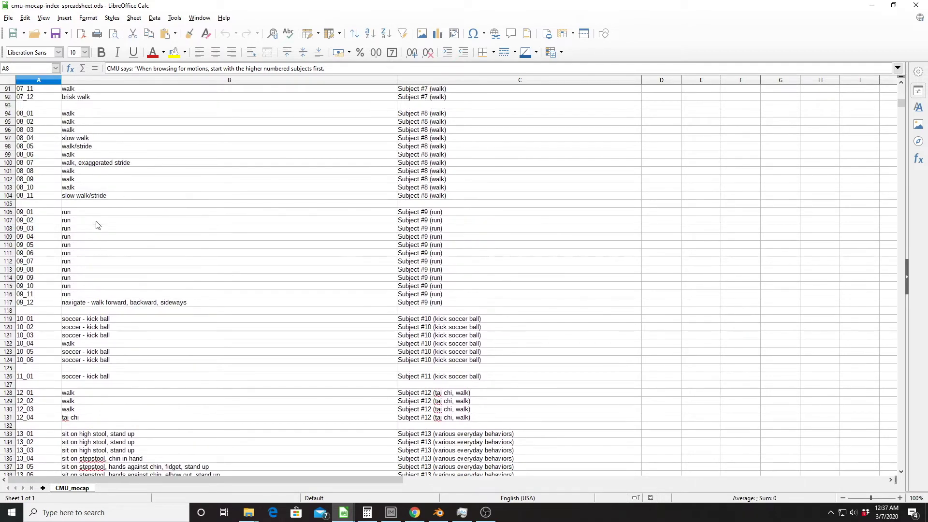
scroll(119, 147, "up", 13)
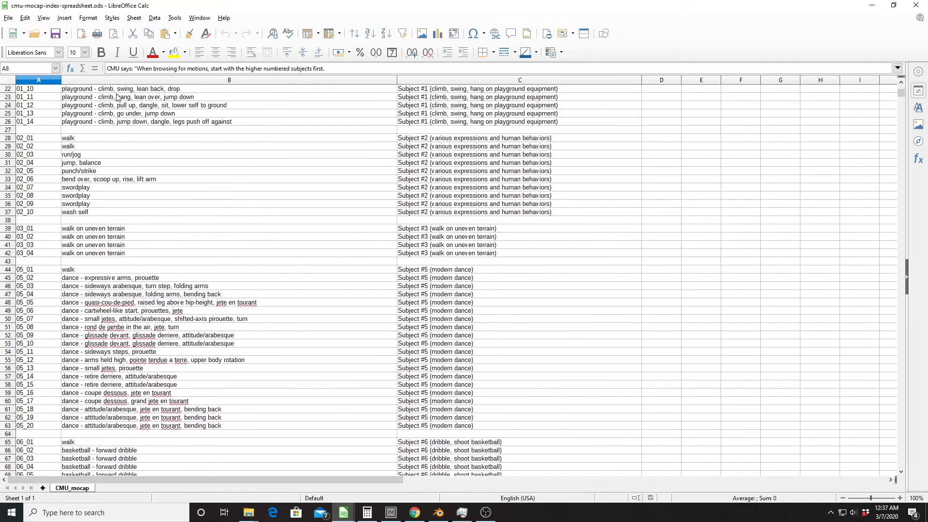
- Finish reviewing the mocap index and minimize the Calc window
scroll(38, 426, "down", 17)
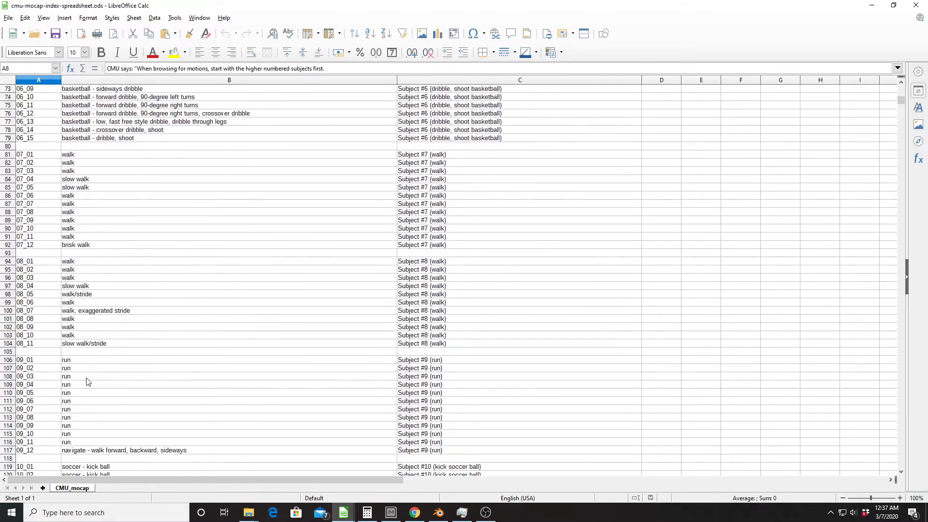
scroll(63, 416, "down", 9)
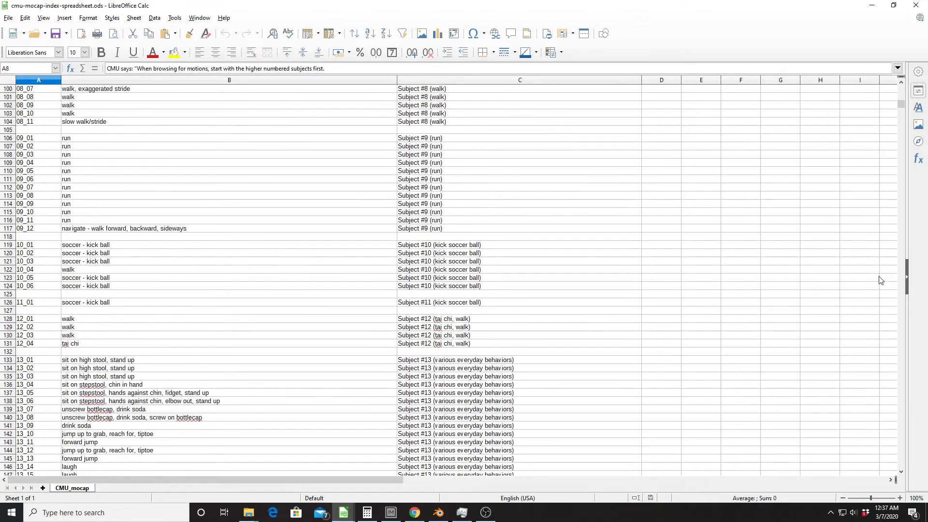
scroll(840, 217, "down", 8)
mouse_move(900, 108)
left_mouse_down()
mouse_move(895, 321)
mouse_move(872, 402)
mouse_move(872, 417)
mouse_move(898, 439)
mouse_move(897, 461)
mouse_move(895, 121)
left_mouse_up()
scroll(244, 207, "up", 20)
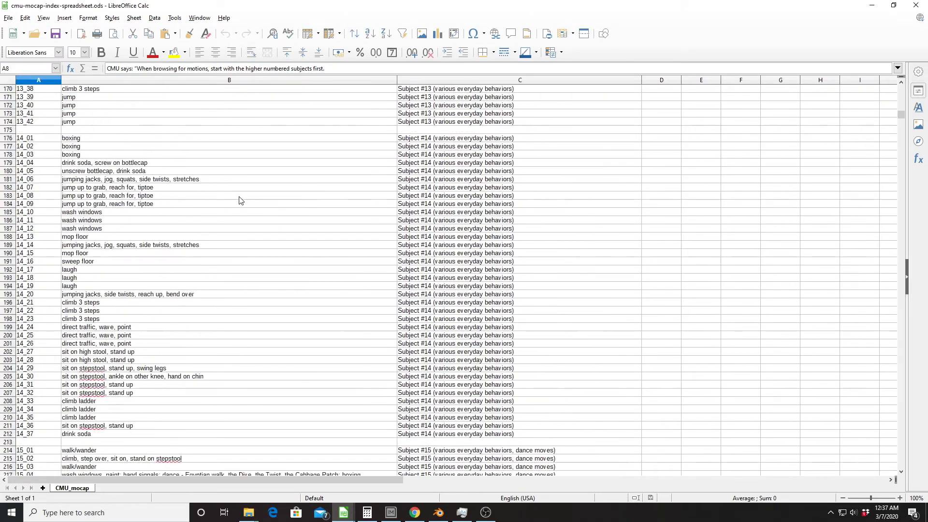
left_click(871, 9)
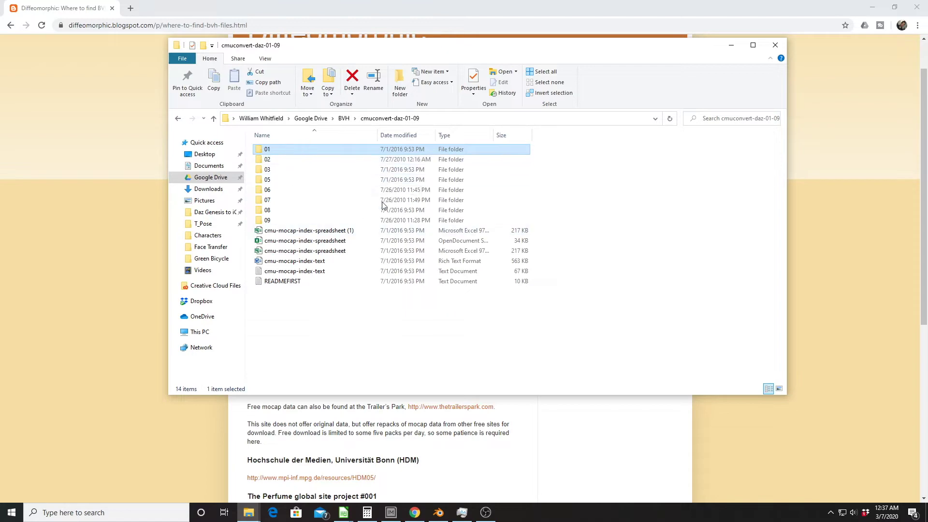
- Bring the Chrome 'Where to find BVH files' page in front of File Explorer
left_click(113, 341)
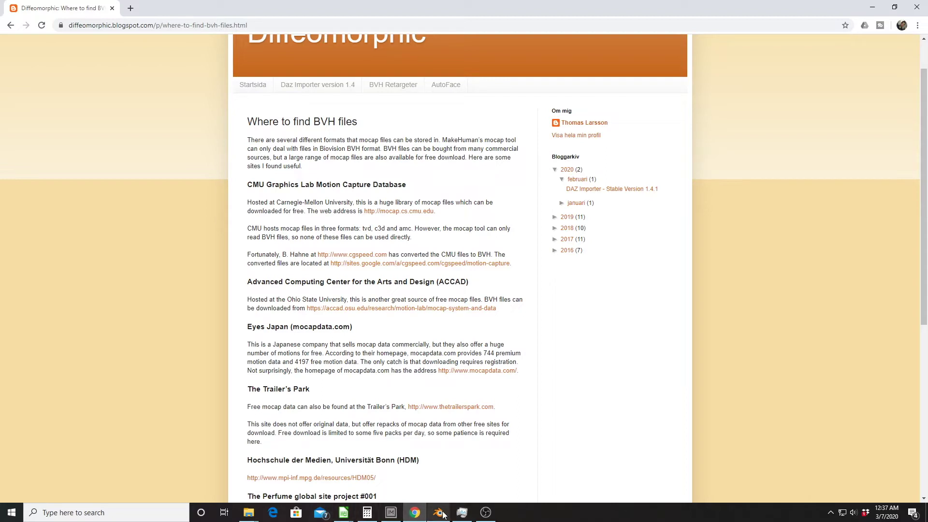
- Open the BVH Retargeter page, then switch to Blender and dismiss its splash screen
mouse_move(444, 515)
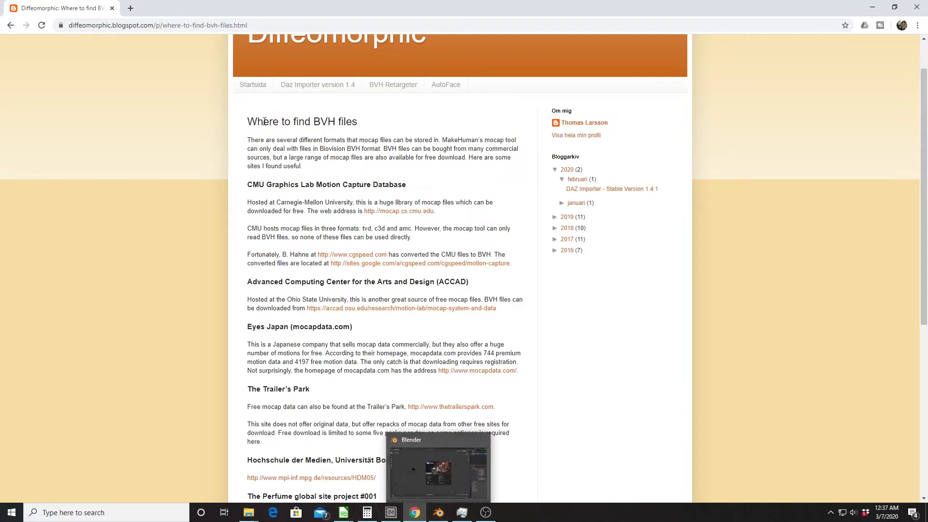
left_click(393, 85)
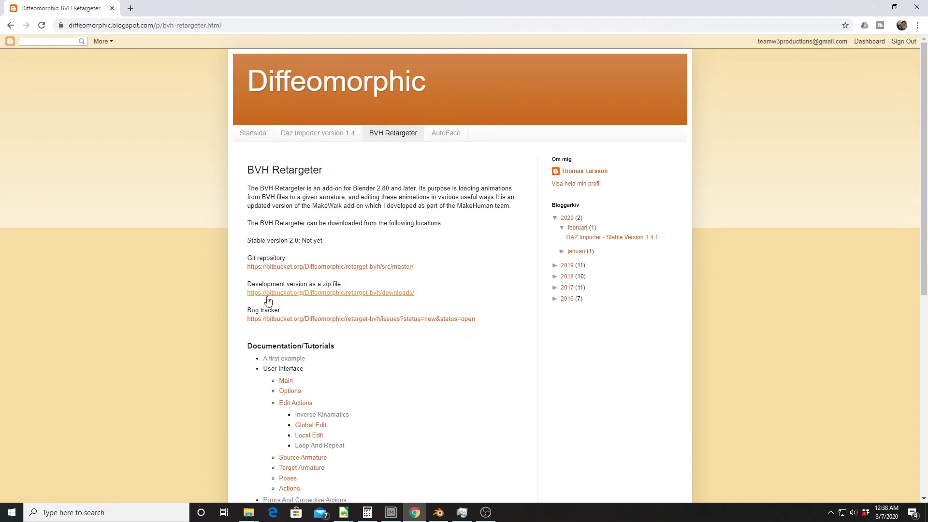
scroll(379, 227, "down", 1)
scroll(382, 222, "down", 3)
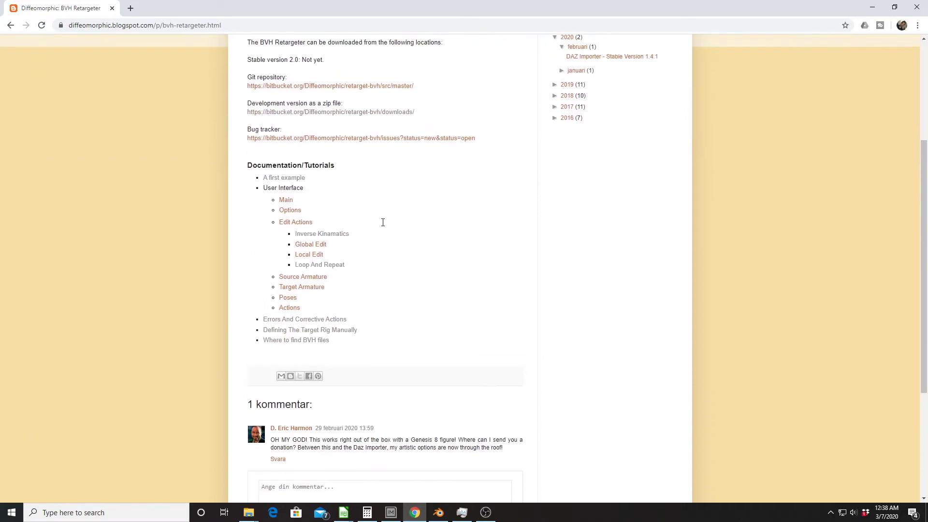
scroll(372, 239, "up", 1)
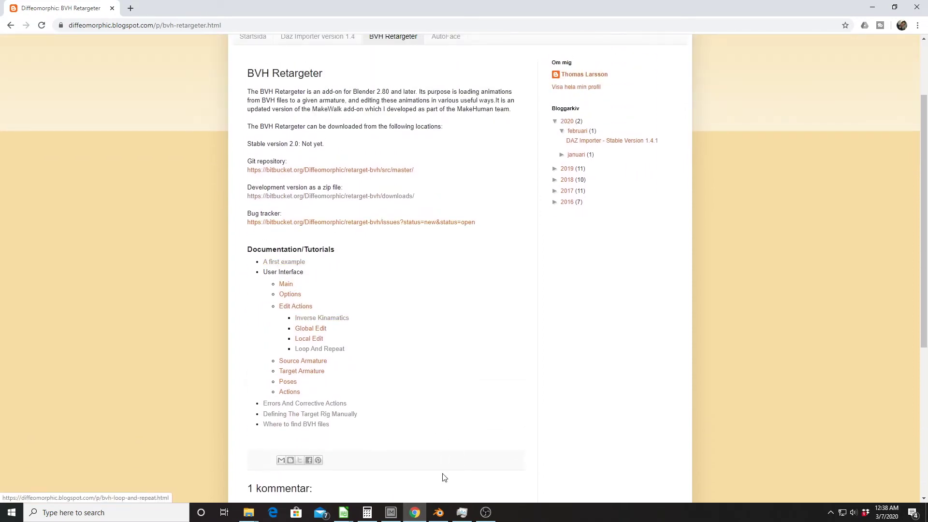
left_click(438, 512)
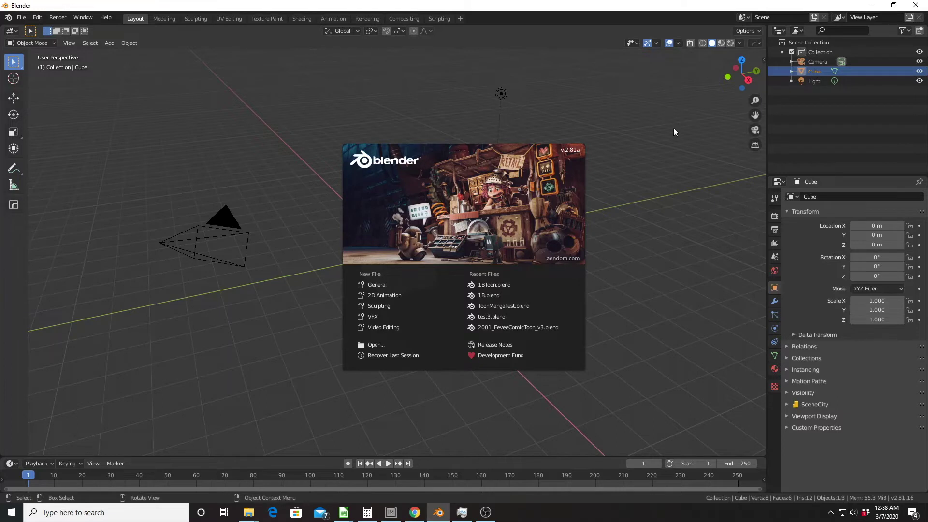
left_click(649, 129)
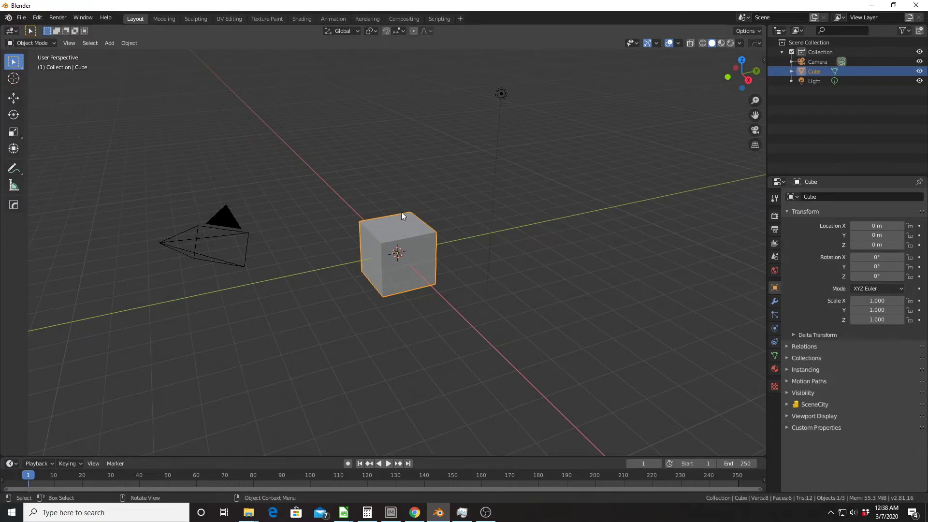
- Move the default cube down 1 m along Z
key("g")
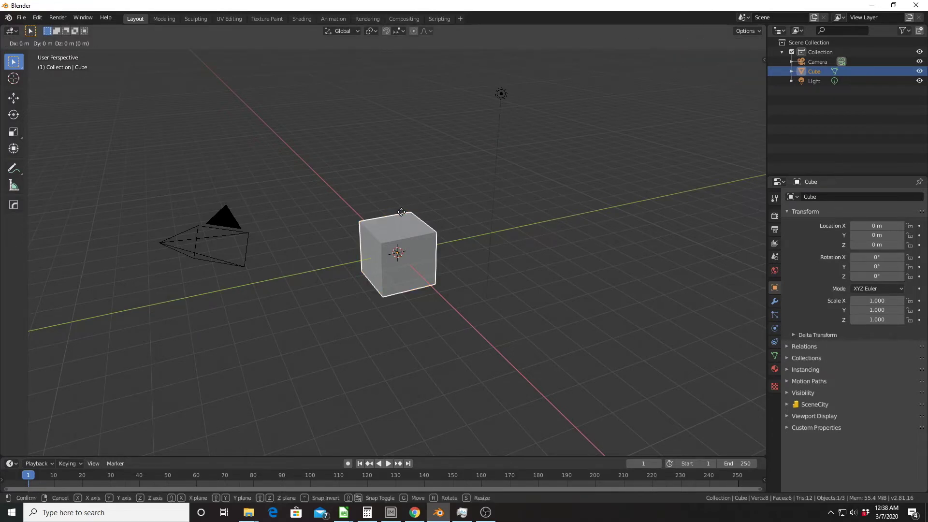
key("z")
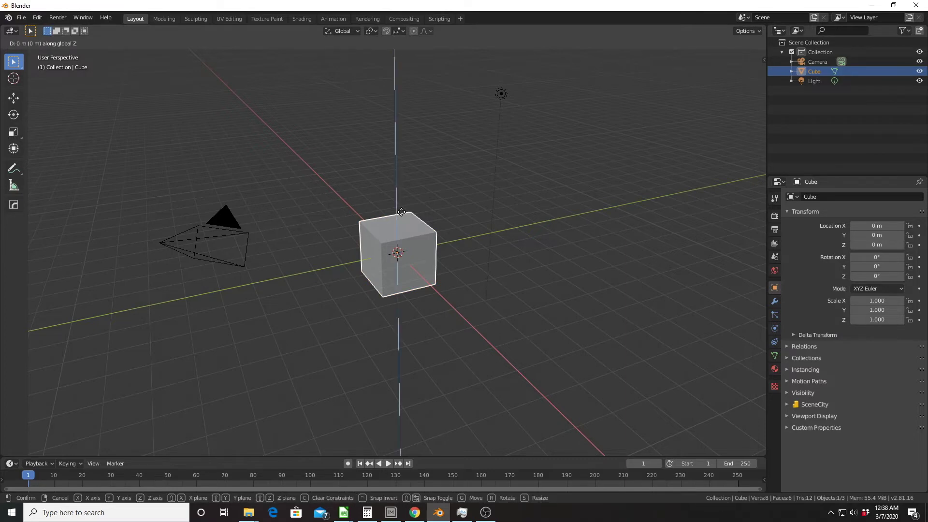
type("-1")
key("Return")
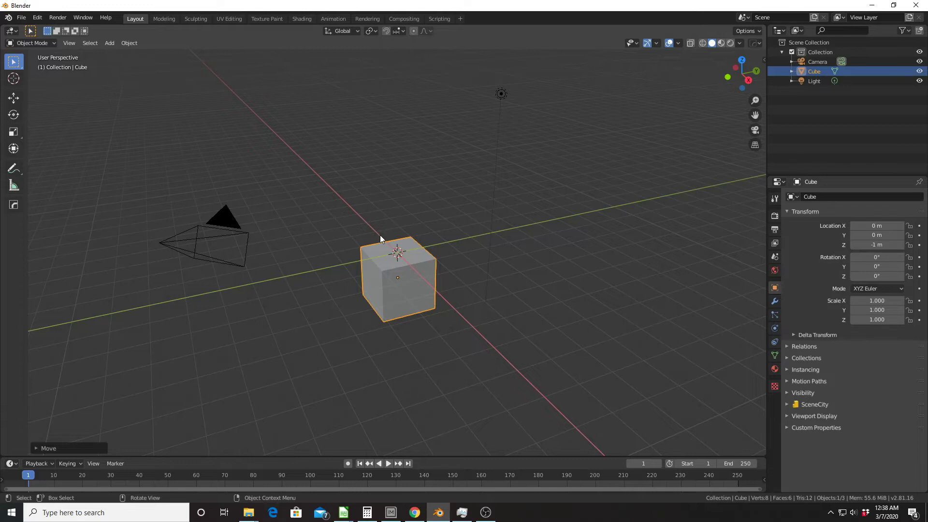
- Scale the cube to 5.736 in X and Y only, forming a flat floor slab
key("s")
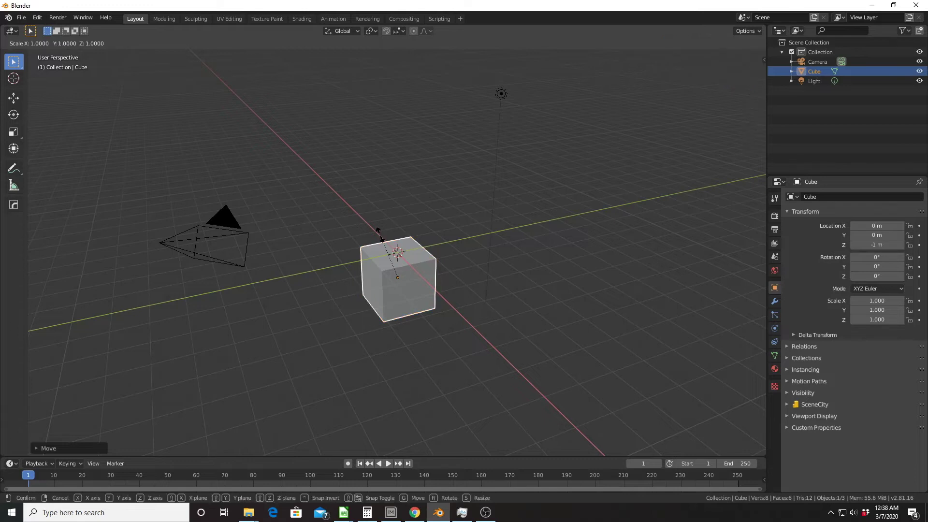
key("shift+z")
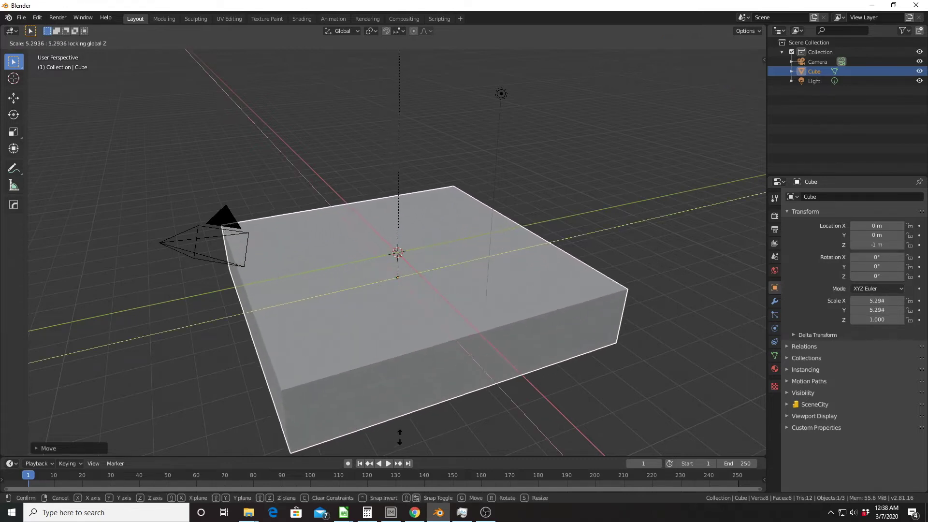
left_click(400, 442)
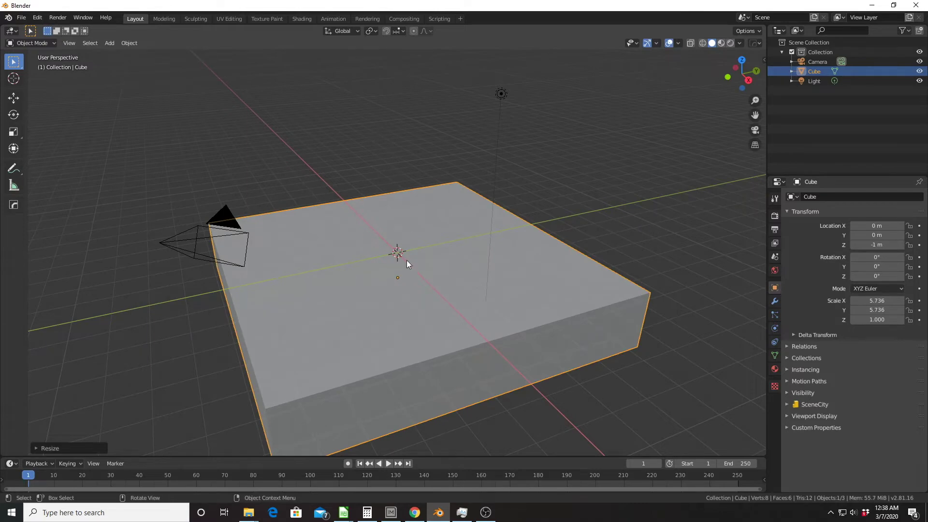
middle_click_drag(472, 268, 535, 278)
scroll(442, 279, "up", 5)
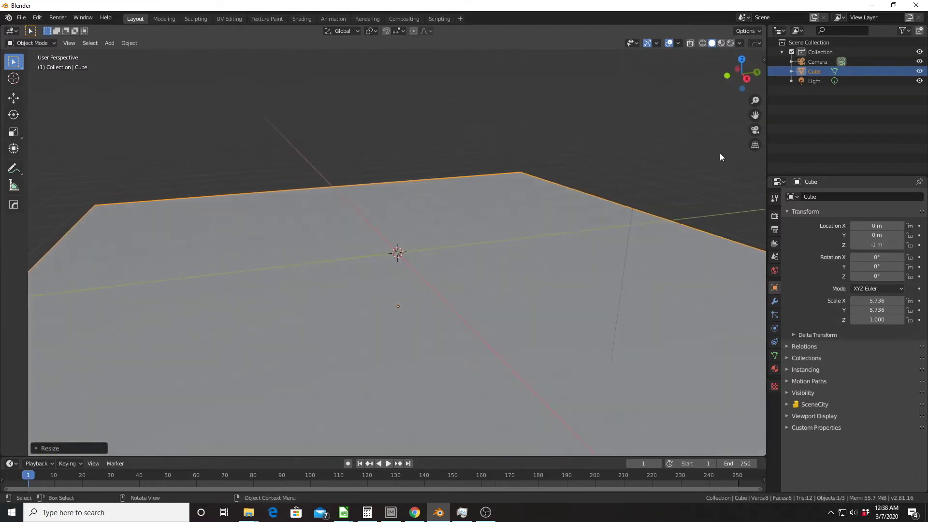
- Start a DAZ import and select Gen8BVHTest.duf.png in the Google Drive Characters folder
key("n")
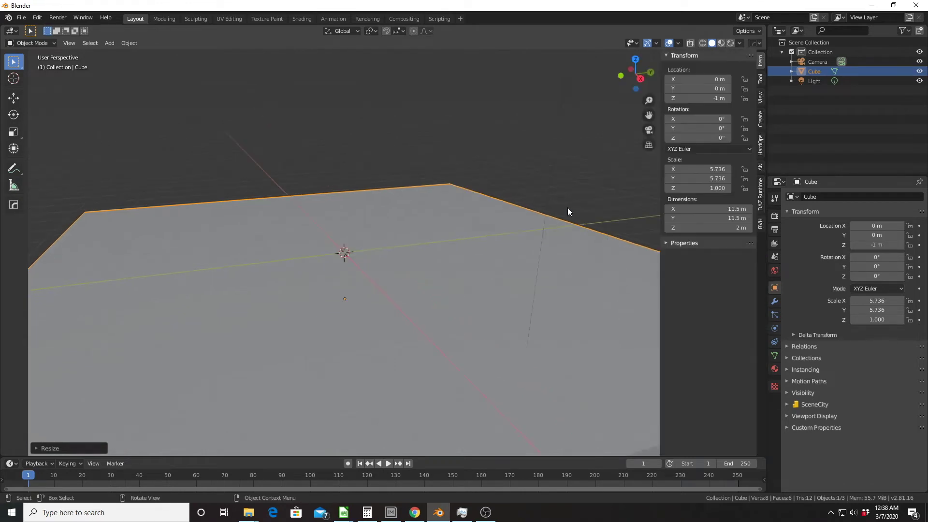
left_click(759, 196)
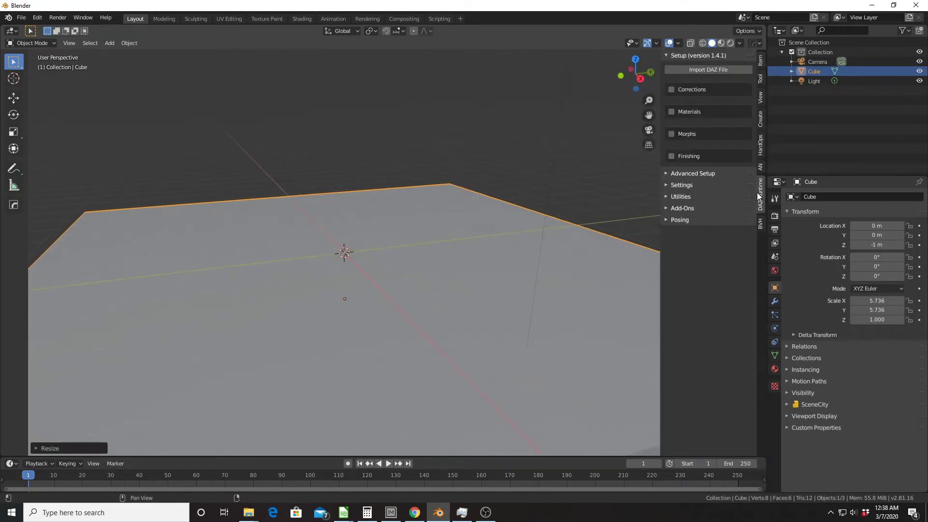
left_click(700, 70)
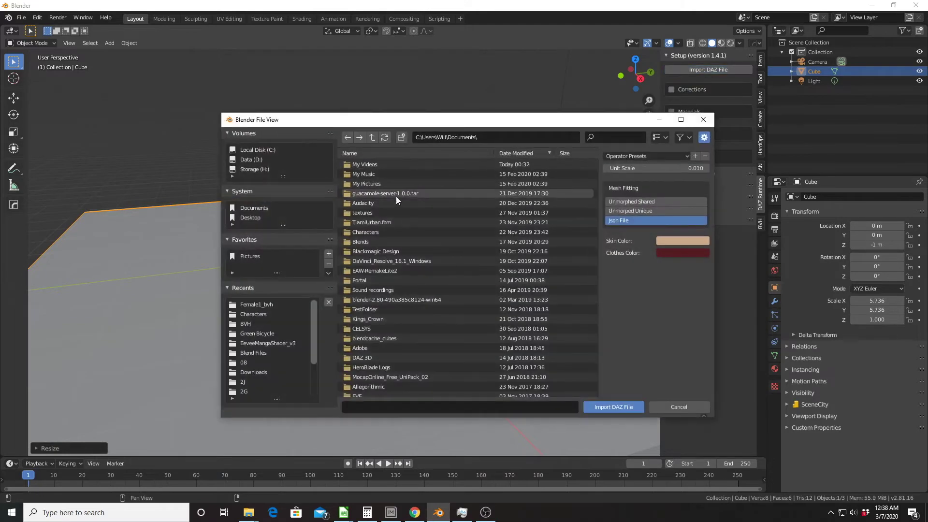
left_click(252, 314)
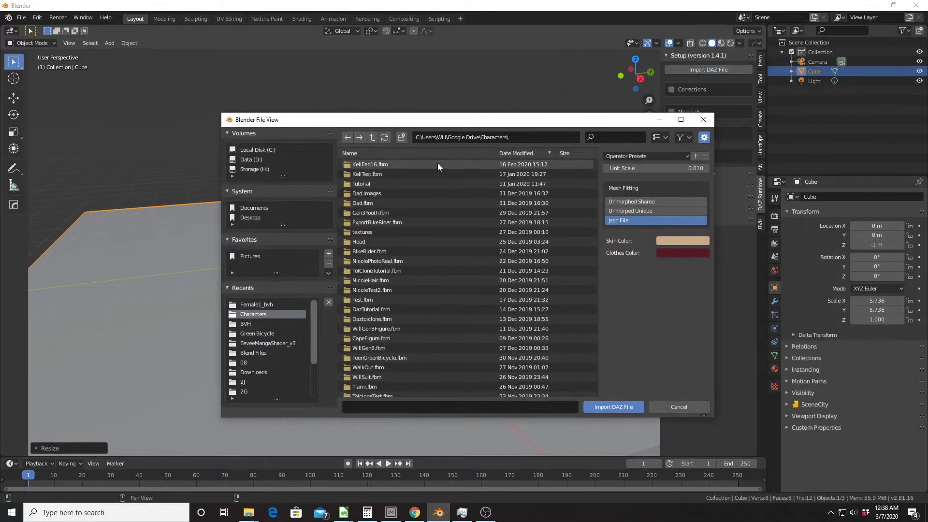
scroll(483, 174, "down", 1)
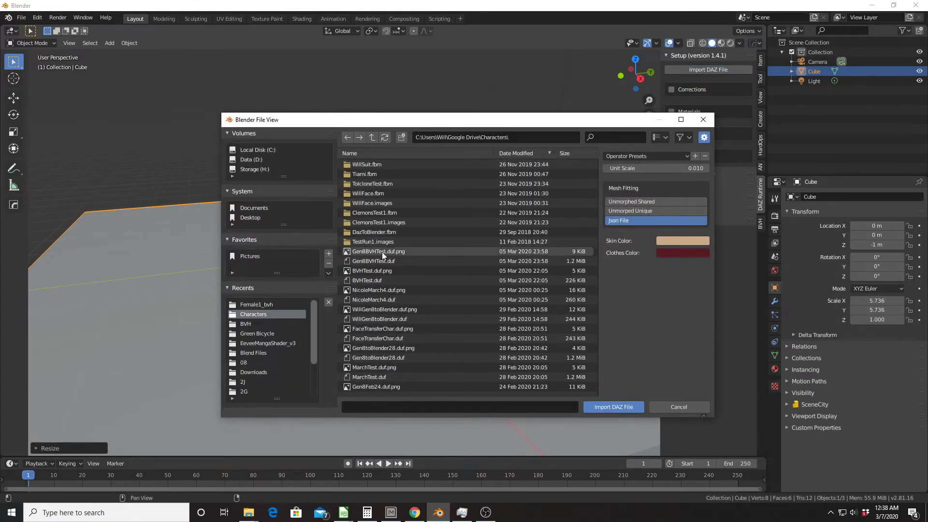
scroll(367, 261, "down", 2)
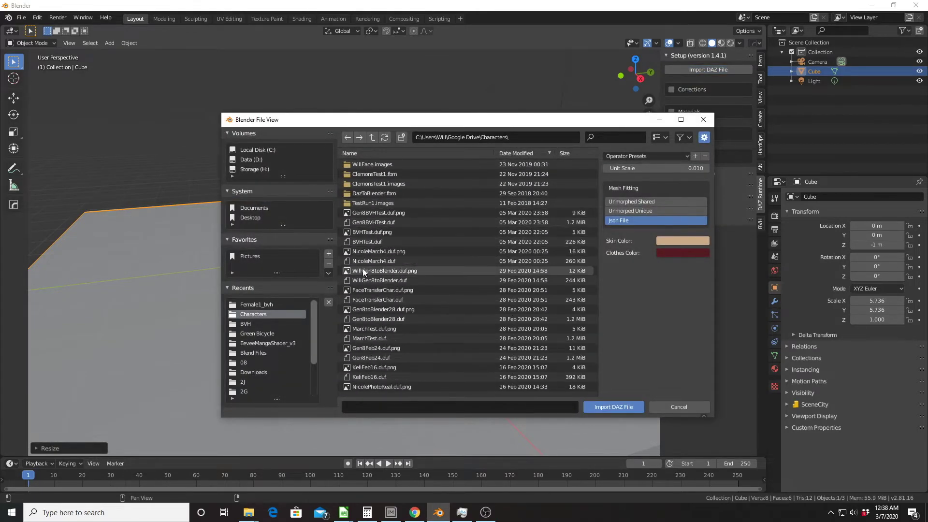
left_click(370, 212)
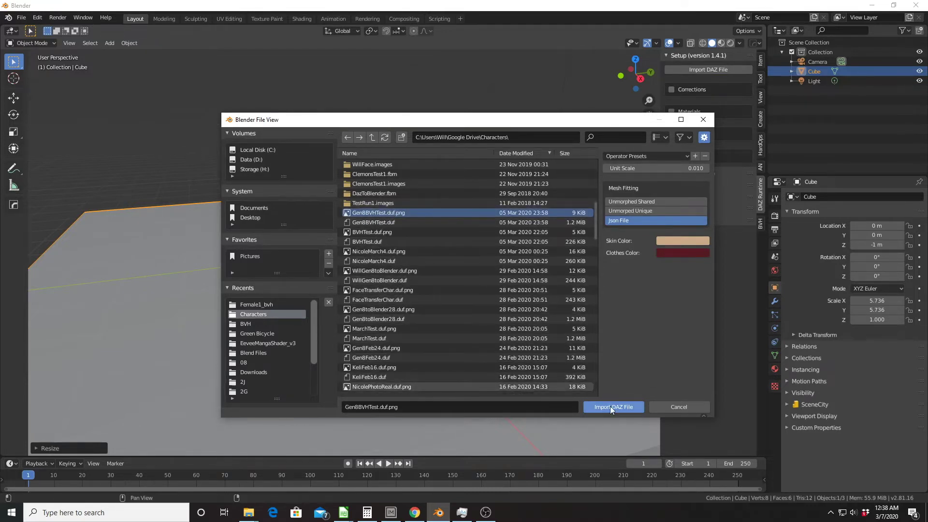
- Import the Lyla figure and orbit around her legs to check her feet on the slab
left_click(635, 406)
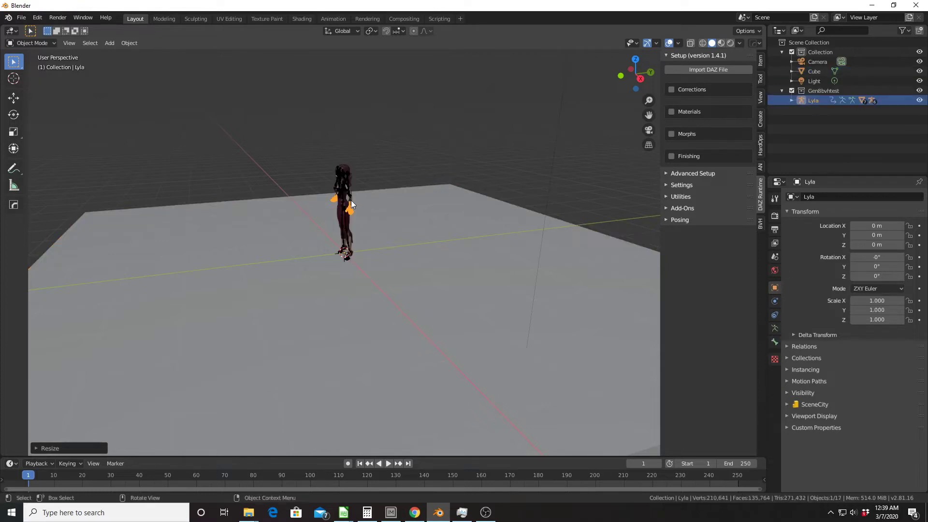
scroll(335, 225, "up", 4)
scroll(335, 225, "up", 5)
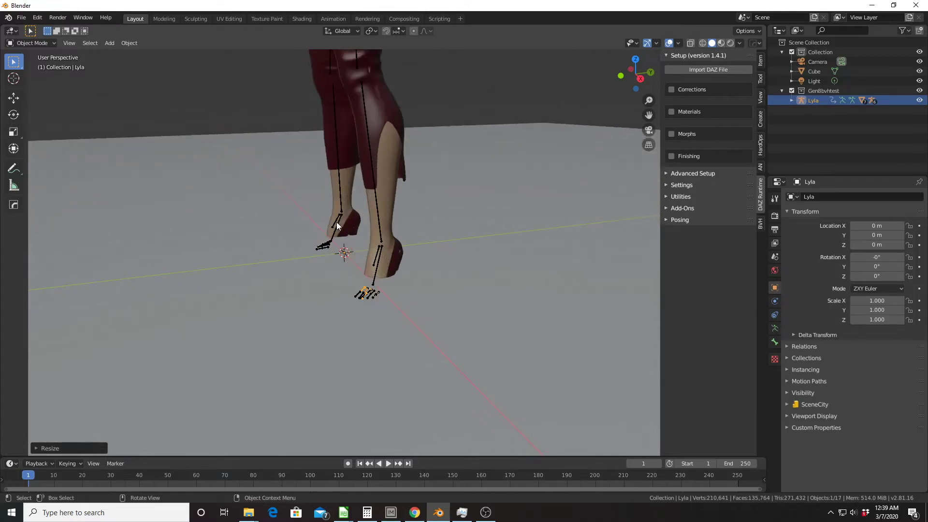
mouse_move(336, 222)
middle_mouse_down()
mouse_move(309, 208)
mouse_move(346, 221)
middle_mouse_up()
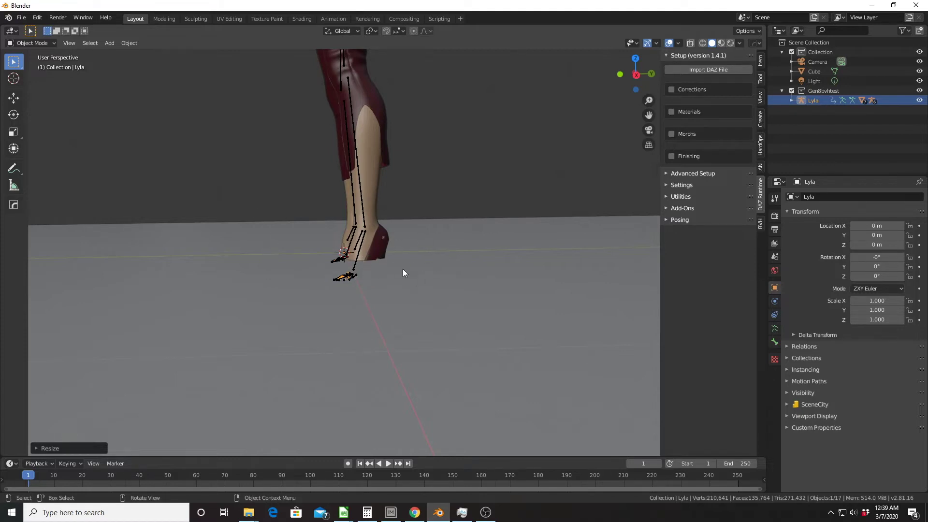
middle_click_drag(403, 269, 379, 257)
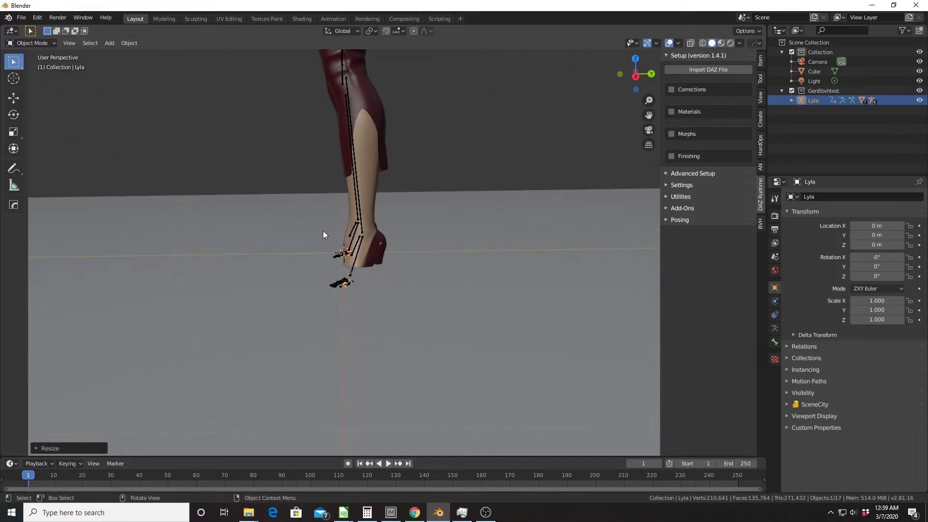
middle_click_drag(319, 224, 396, 205)
- Zoom and pan out to view Lyla's whole figure including her head
scroll(379, 186, "down", 2)
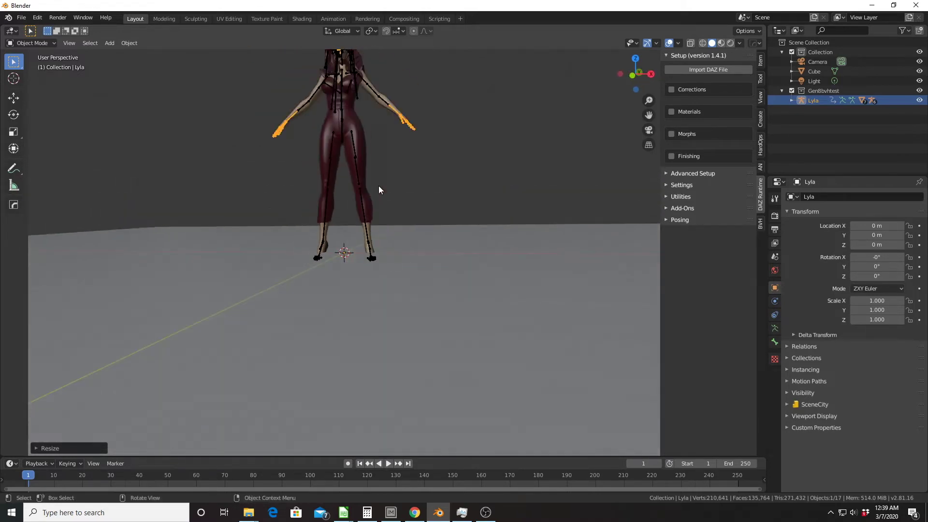
scroll(379, 189, "up", 3)
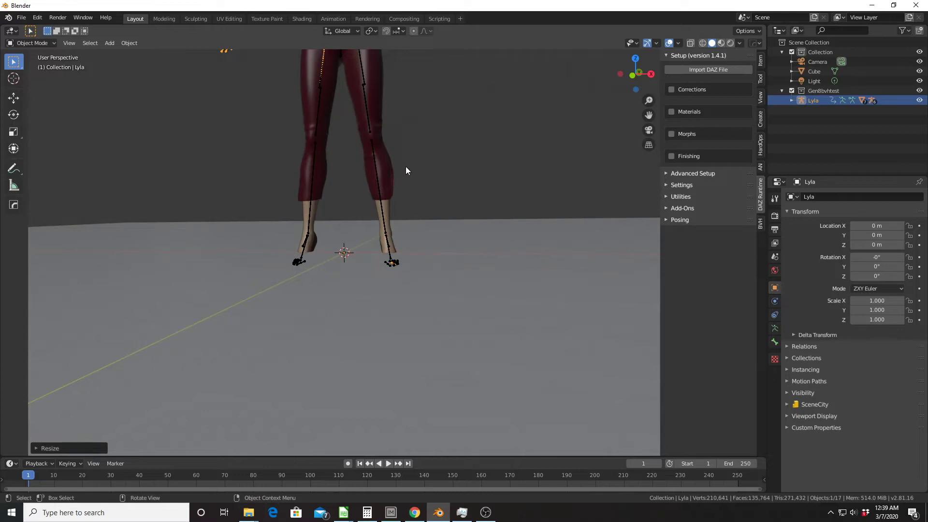
middle_click_drag(445, 140, 427, 309, "shift")
middle_click_drag(399, 167, 369, 252)
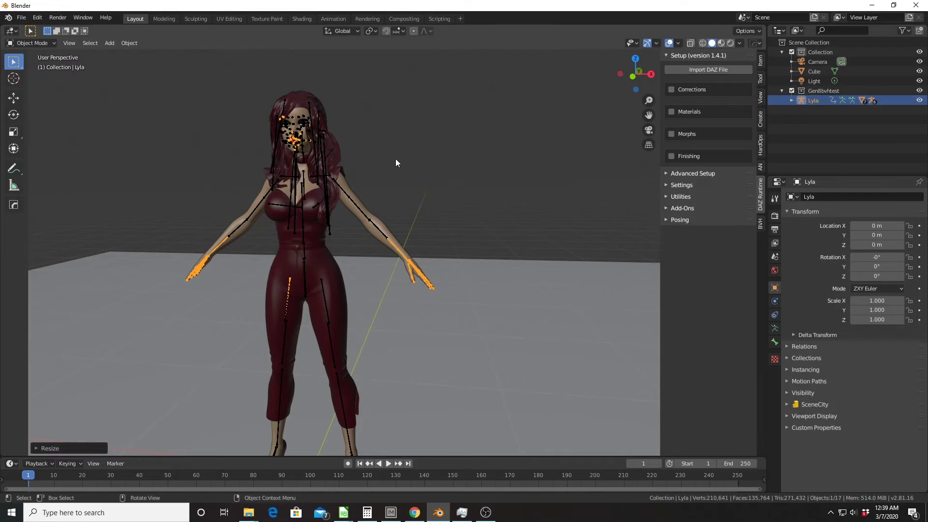
- Select Sloane hair, the Rockabilly top, shoes, scarf and pants, and the eyelashes, with Lyla active
left_click(792, 100)
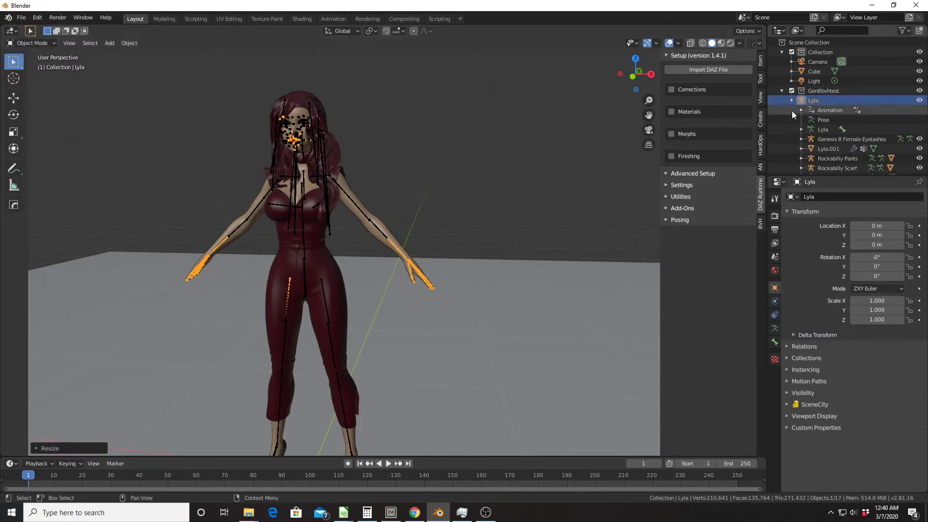
scroll(812, 106, "down", 3)
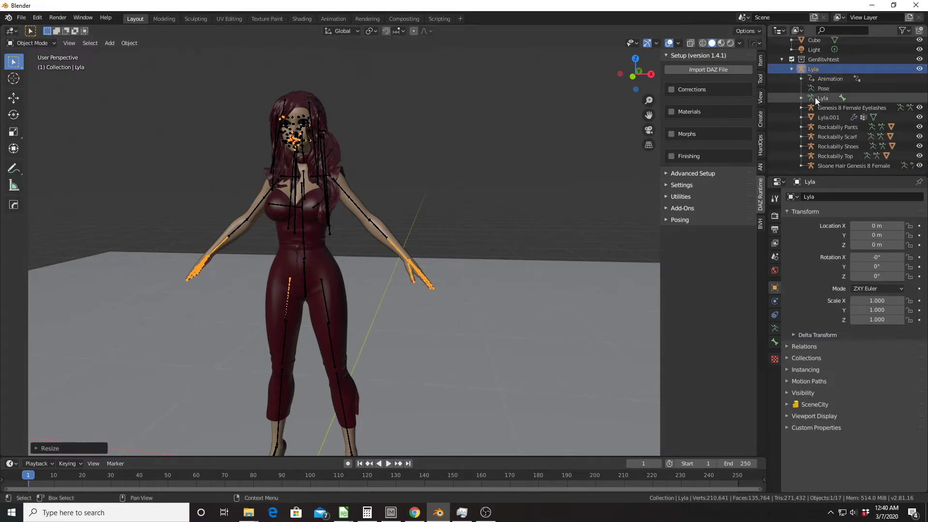
left_click(808, 163, "ctrl")
left_click(812, 155, "ctrl")
left_click(812, 145, "ctrl")
left_click(813, 133, "ctrl")
left_click(813, 126, "ctrl")
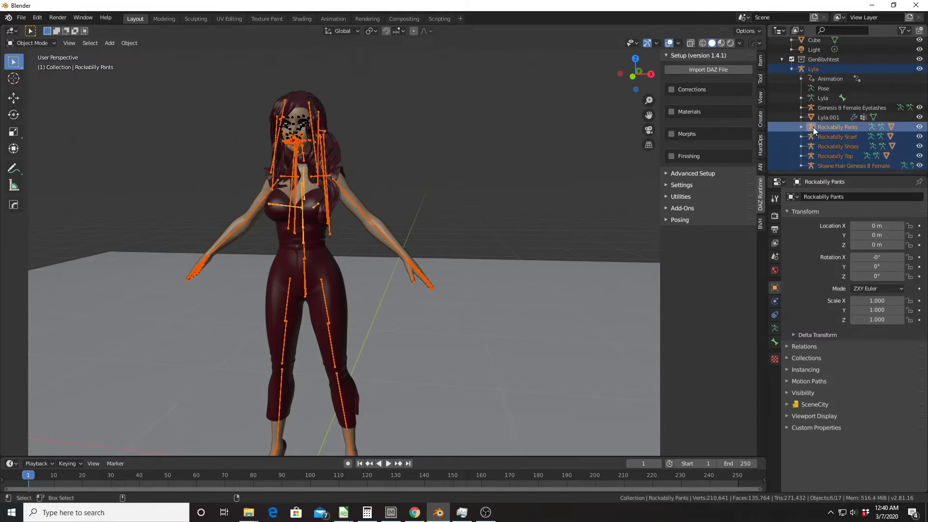
left_click(810, 108, "ctrl")
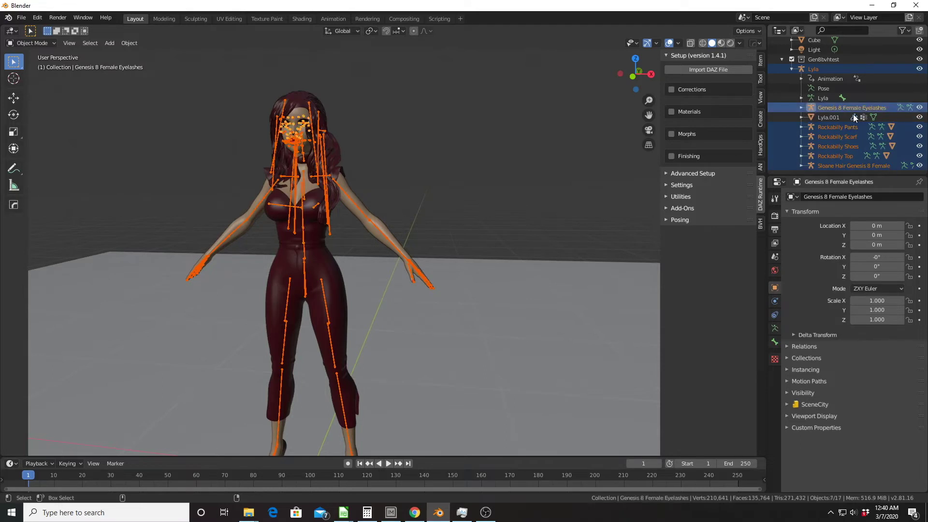
left_click(803, 68, "ctrl")
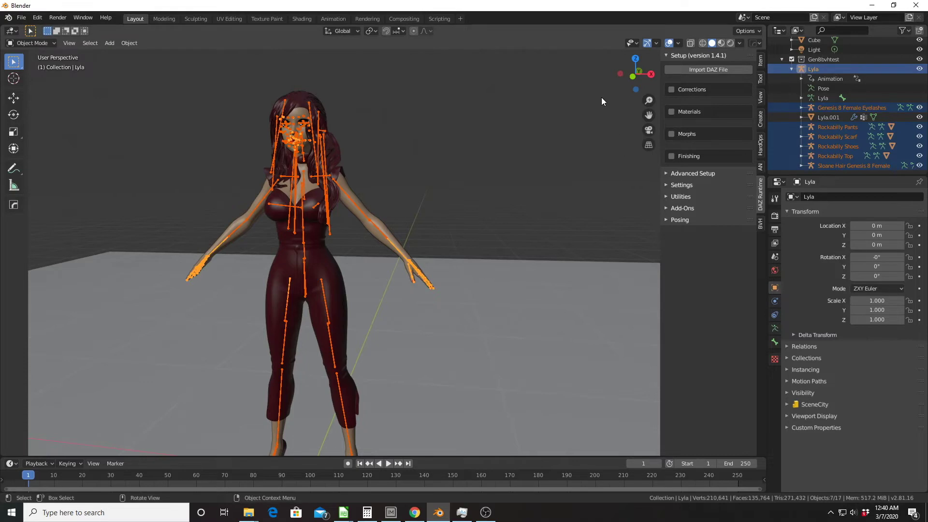
- With Corrections ticked, merge the selected rigs into Lyla's armature, then show the BVH sidebar tools
left_click(671, 89)
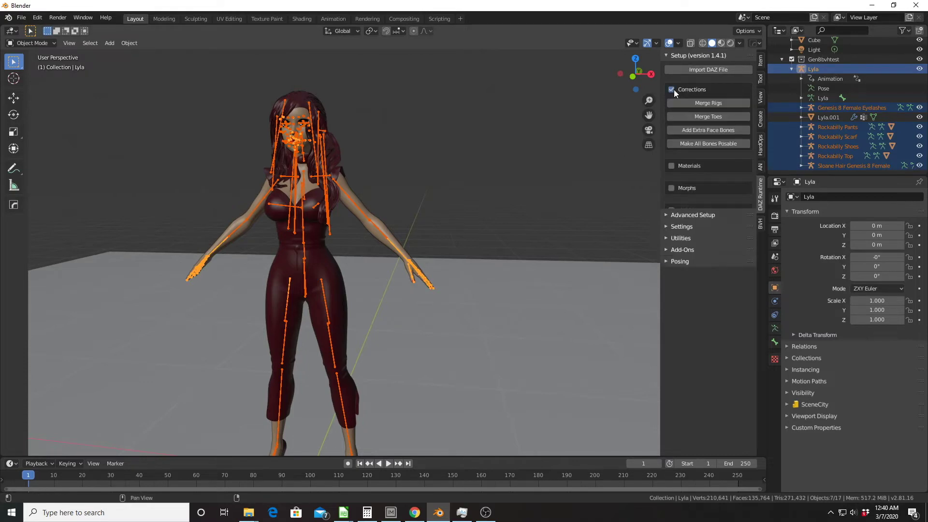
left_click(703, 103)
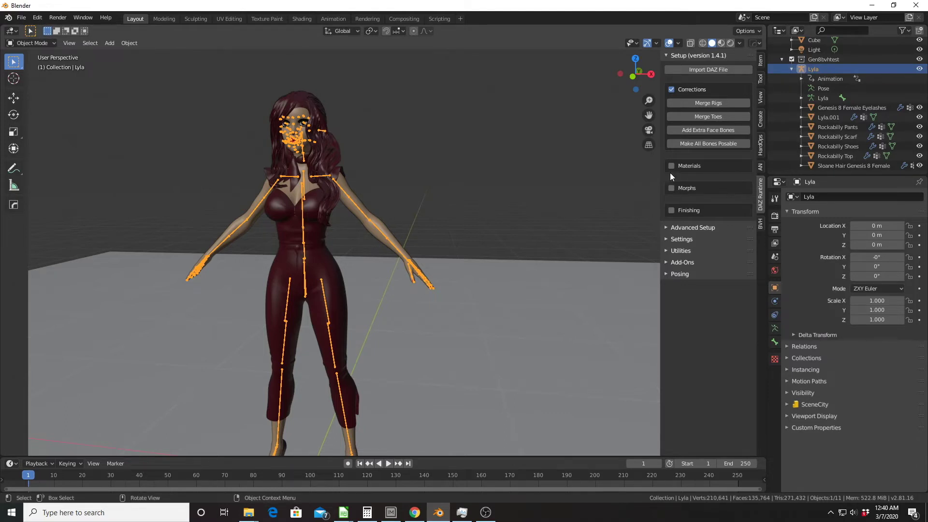
left_click(761, 226)
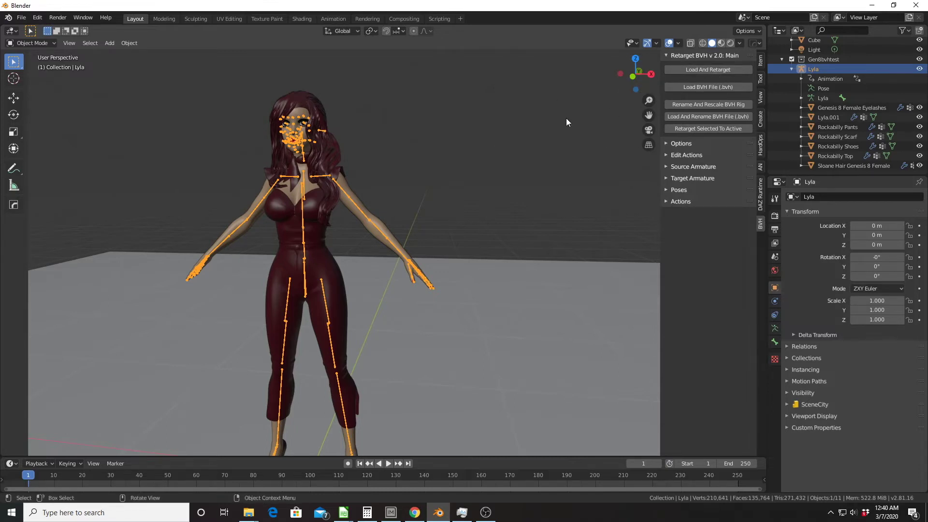
- Select the Genesis 8 Female Eyelashes, Lyla.001, Rockabilly pants, scarf, shoes, top and Sloane hair meshes
middle_click_drag(510, 125, 480, 128)
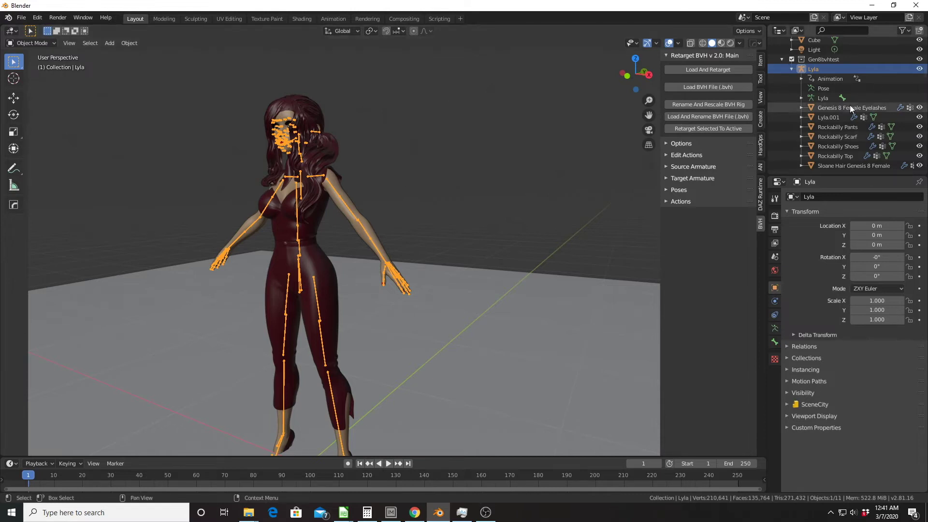
left_click(834, 108)
left_click(822, 116, "shift")
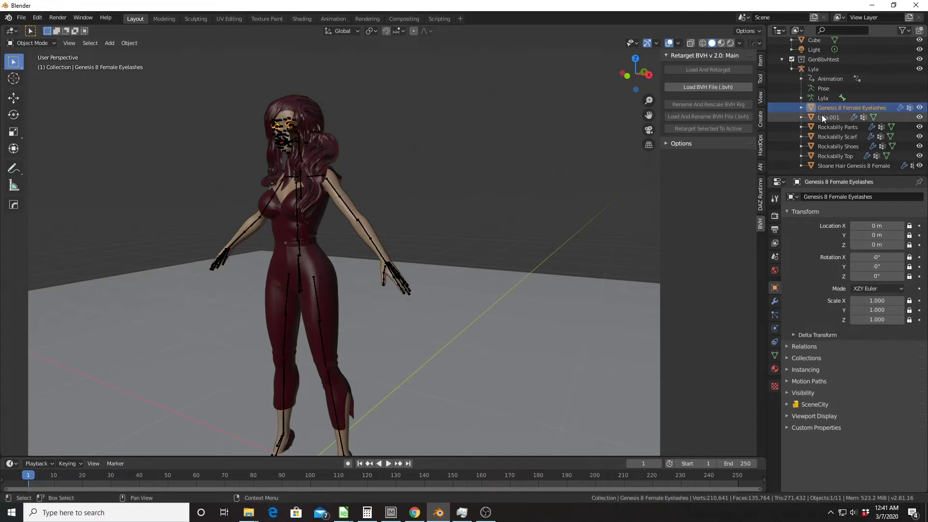
left_click(815, 146, "shift")
left_click(815, 163, "shift")
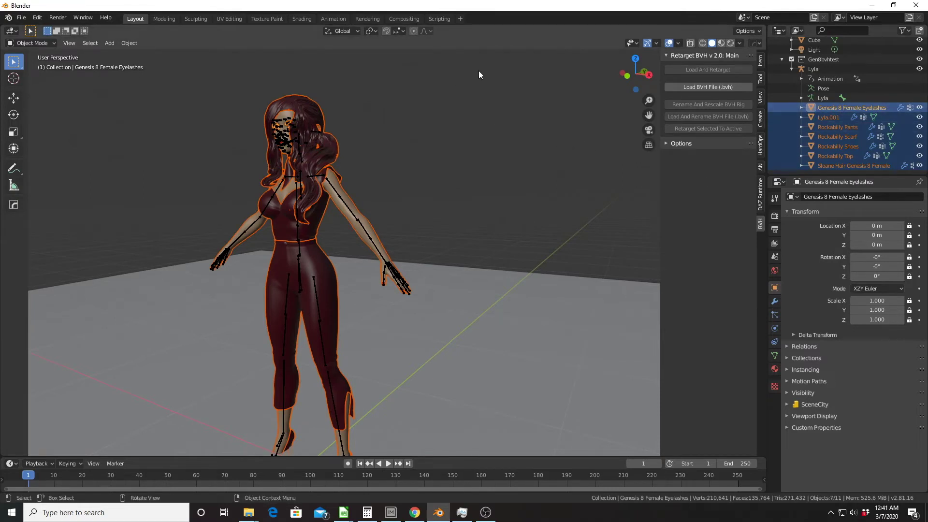
- Move the selected meshes into a new 'Lyla Mesh' collection and exclude that collection from view
key("m")
left_click(448, 72)
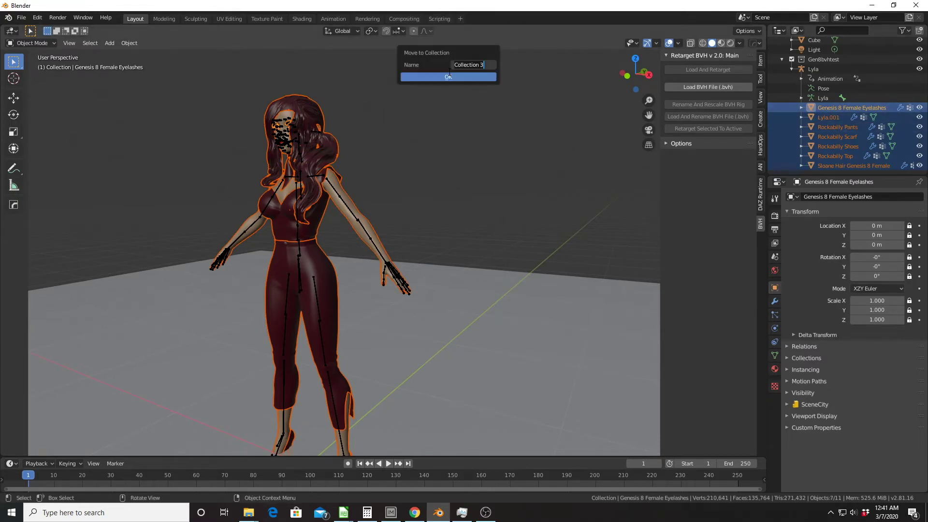
type("Lyla Mesh")
key("Return")
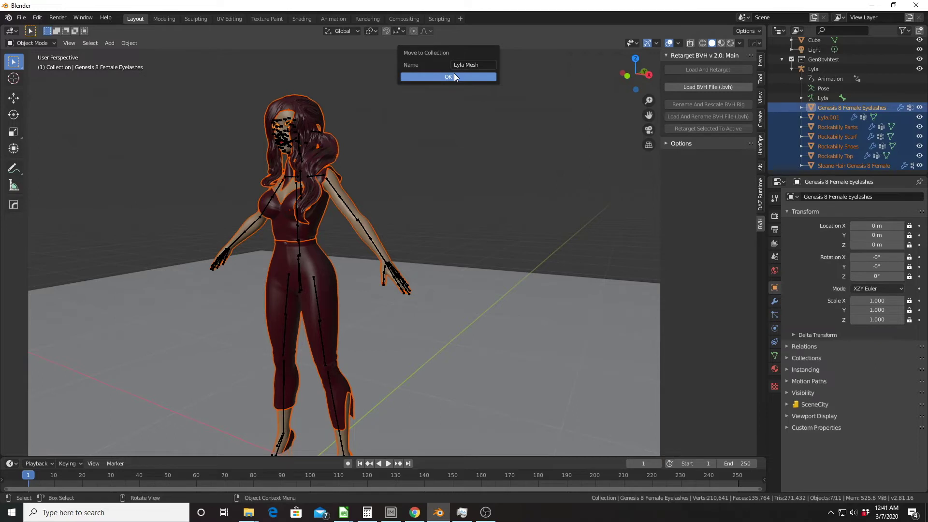
left_click(454, 76)
scroll(786, 140, "down", 3)
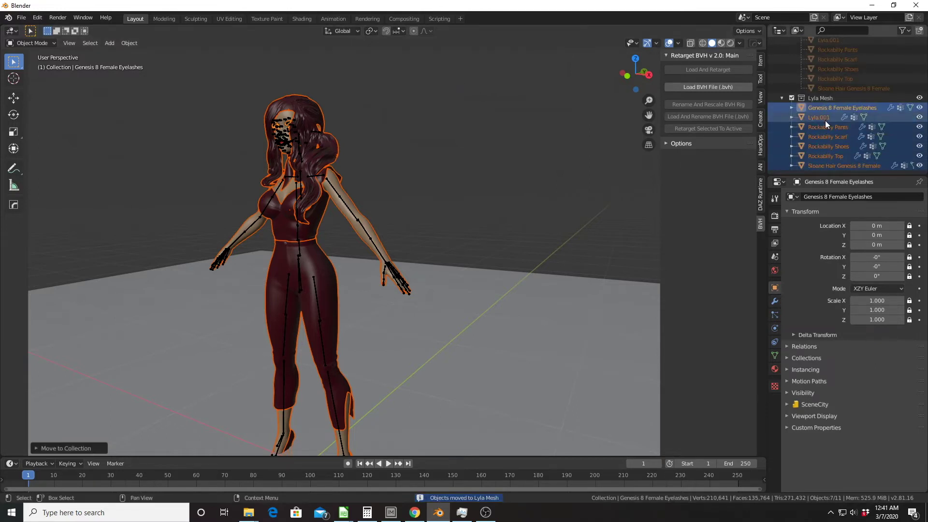
left_click(791, 97)
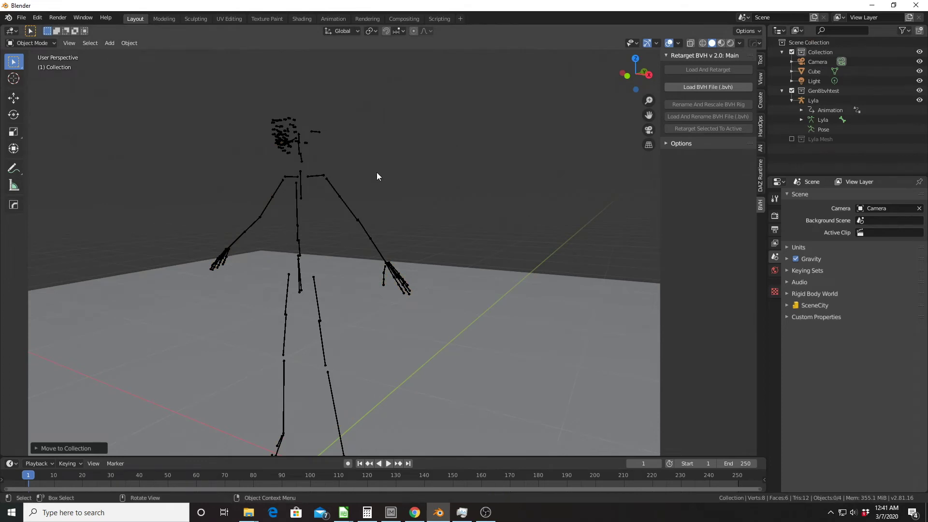
- Load Female1_B03_Walk1.bvh from the Female1_bvh folder and retarget it onto Lyla's armature
left_click(319, 177)
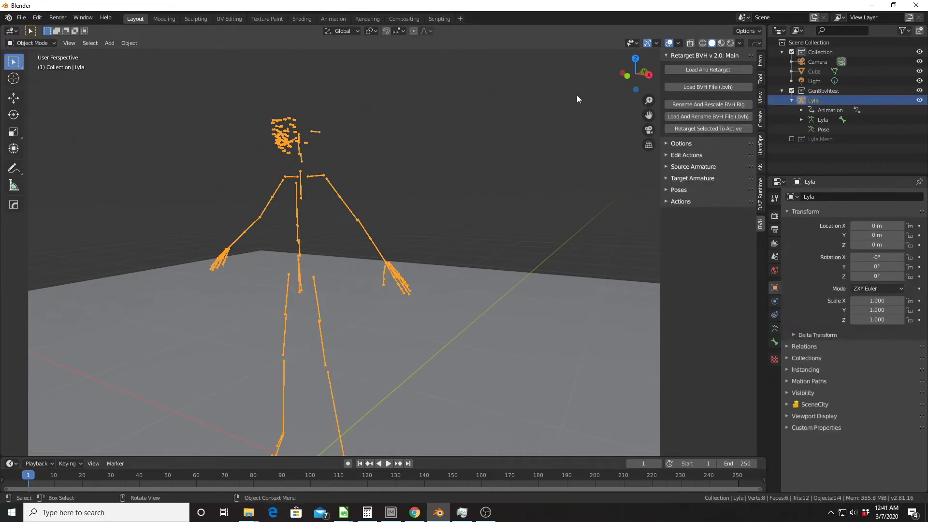
left_click(691, 69)
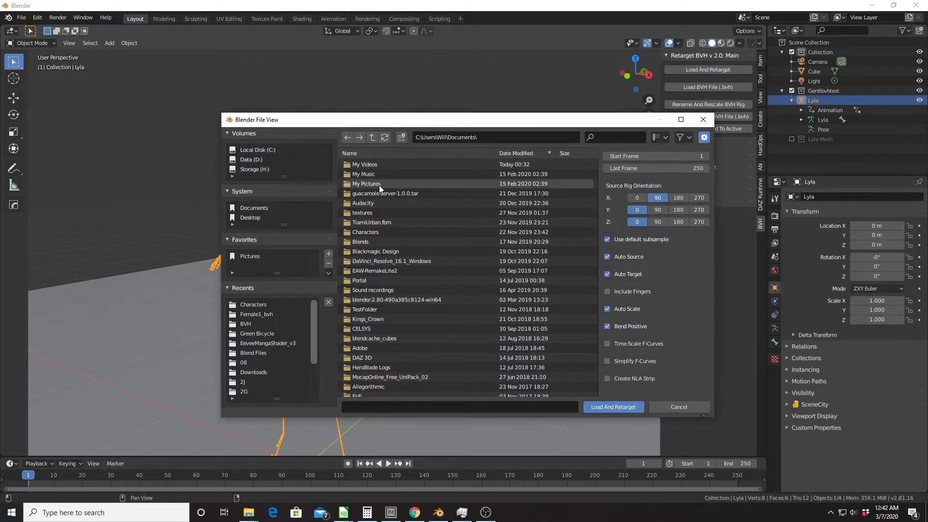
left_click(249, 312)
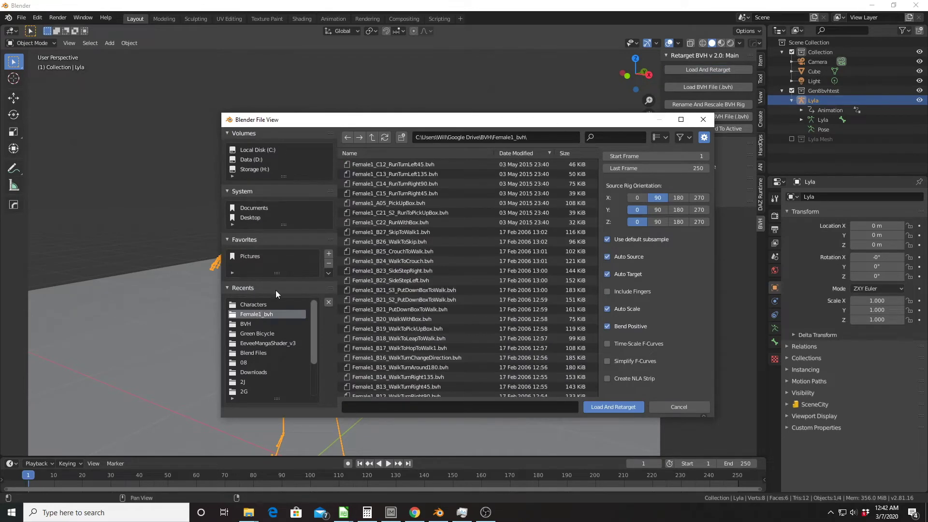
scroll(413, 225, "down", 5)
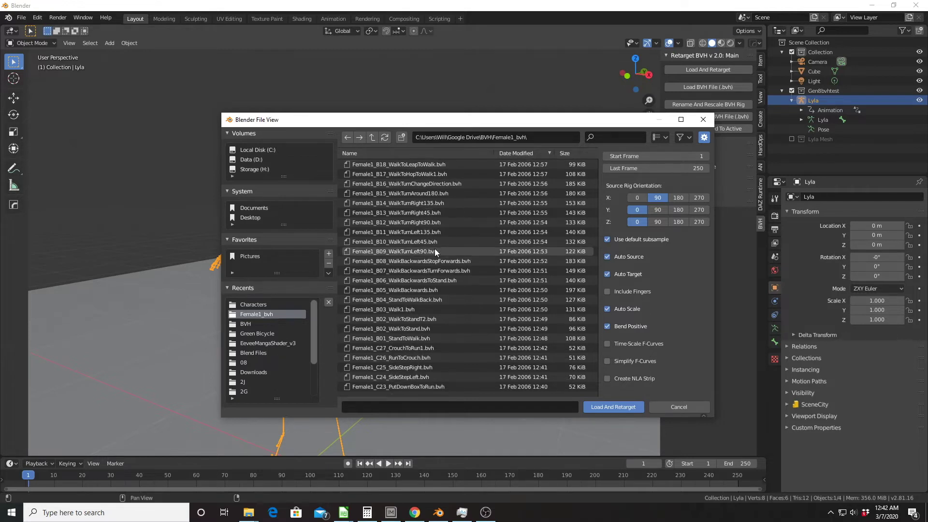
scroll(434, 249, "up", 1)
left_click(387, 368)
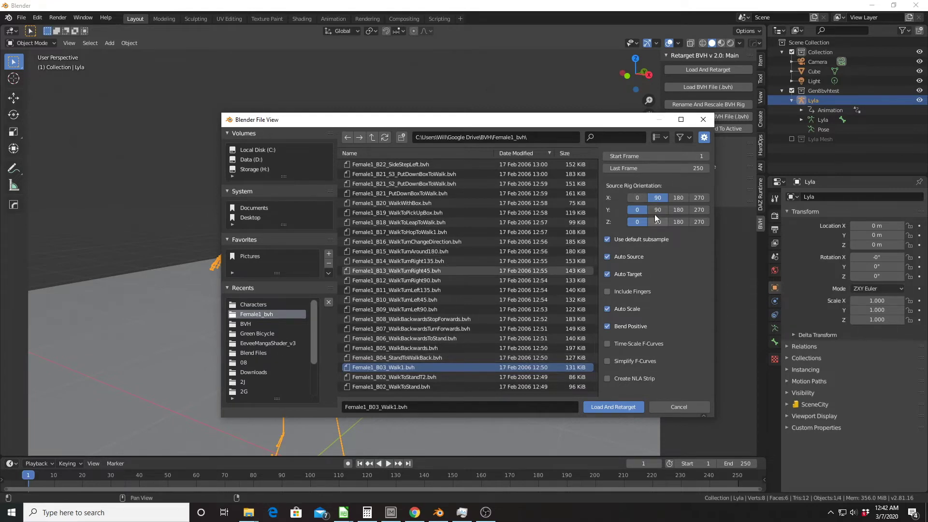
left_click(614, 408)
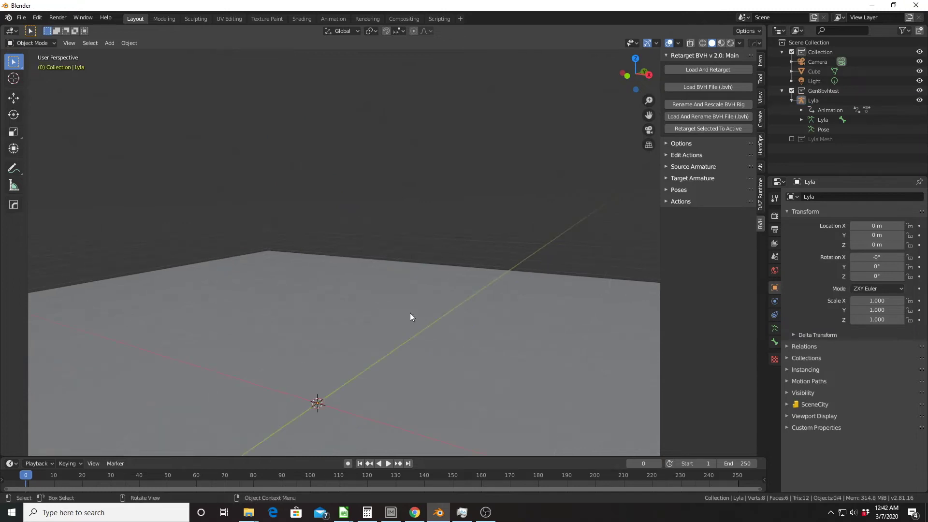
- Orbit the view to look down on the floor with the skeleton in frame
middle_click_drag(410, 313, 375, 291)
middle_click_drag(319, 297, 307, 300)
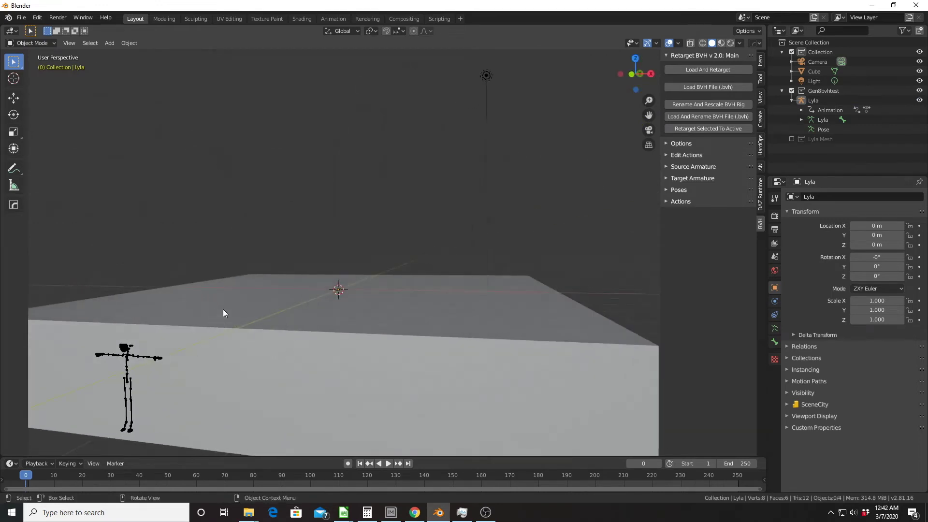
middle_click_drag(290, 305, 296, 317)
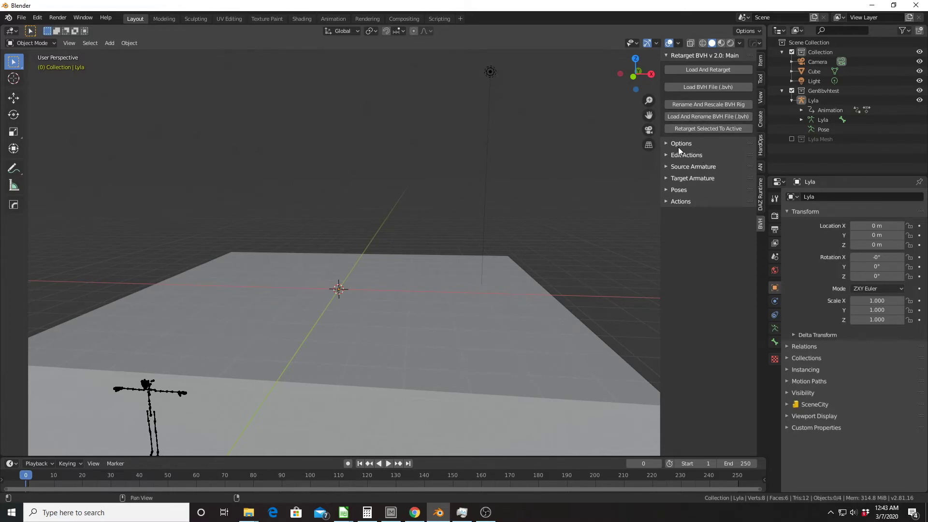
- Under Edit Actions, leave Inverse Kinematics off and enable Global Edit
left_click(677, 144)
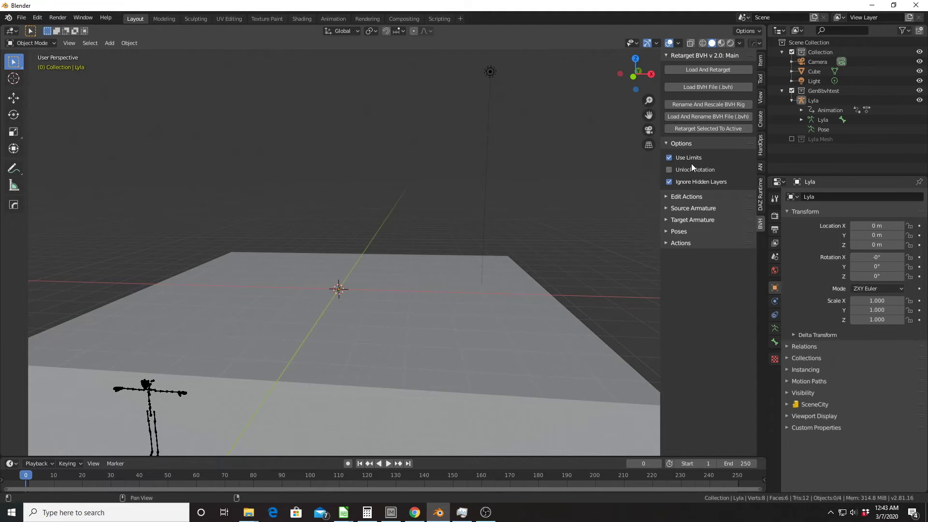
left_click(672, 144)
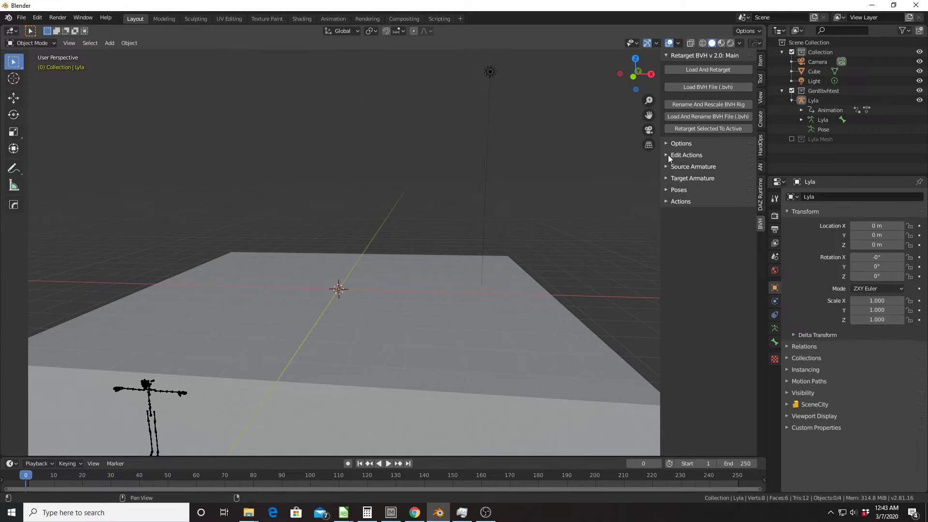
left_click(668, 153)
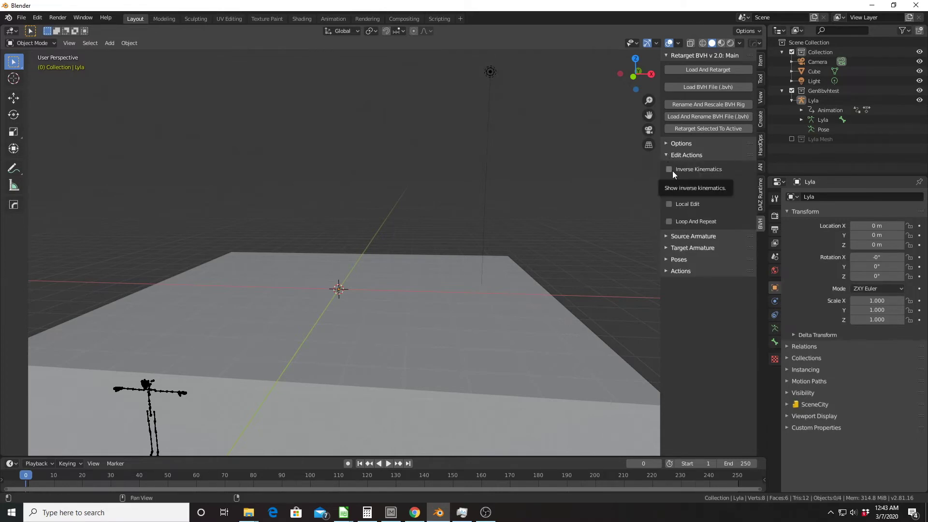
left_click(671, 170)
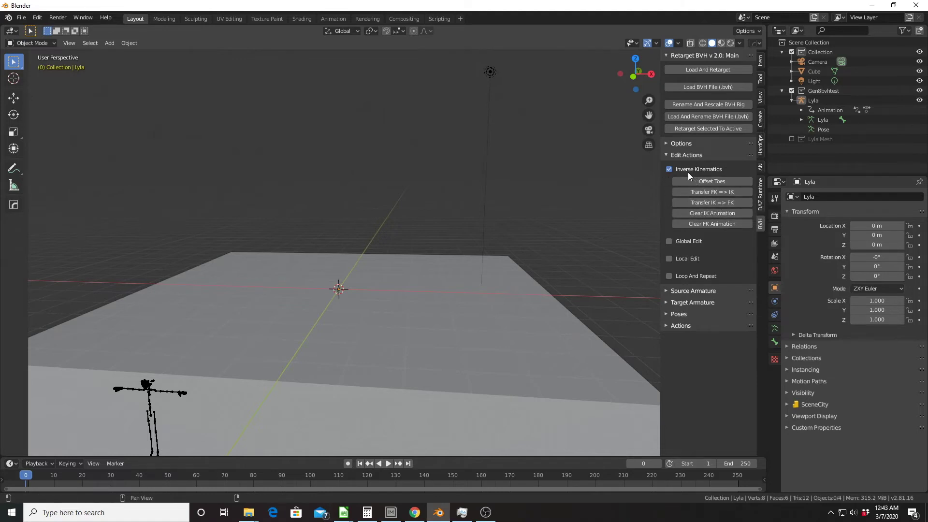
left_click(668, 168)
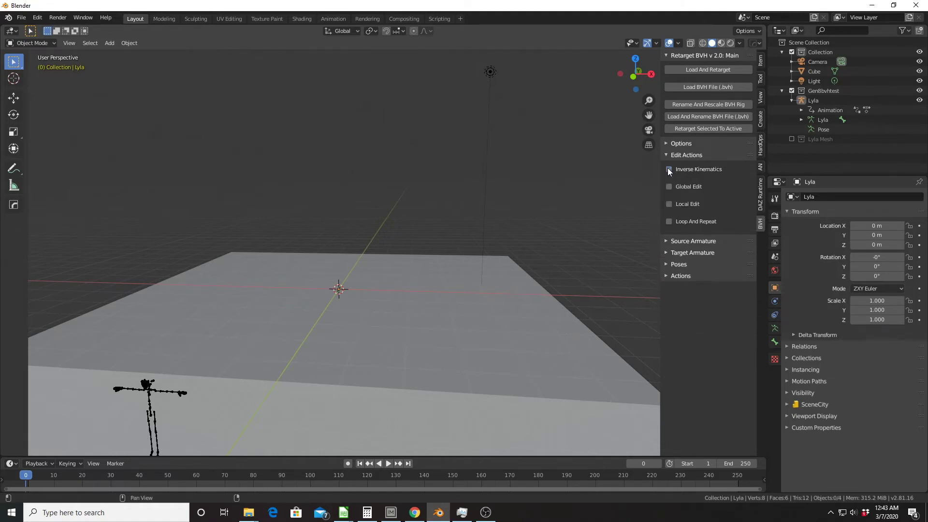
left_click(674, 186)
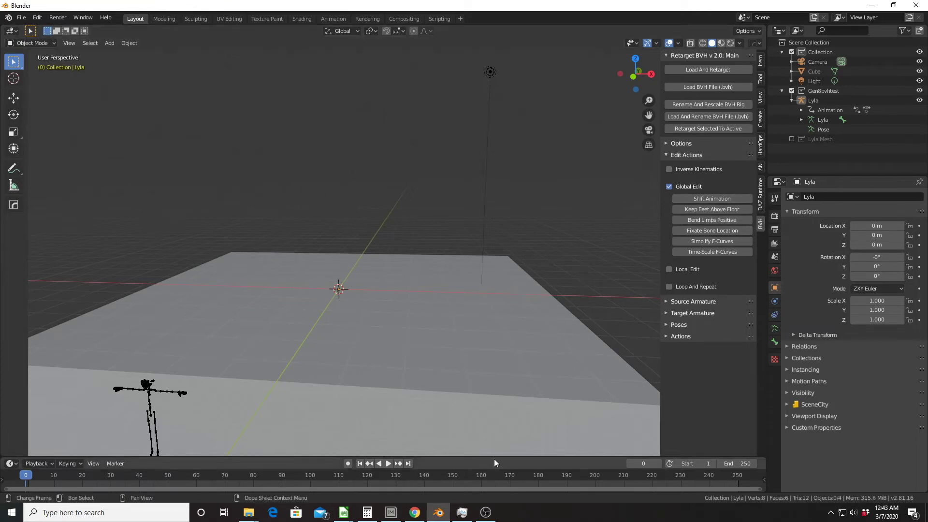
- Enlarge the timeline area and select the Lyla armature in the Outliner
left_click_drag(495, 456, 502, 335)
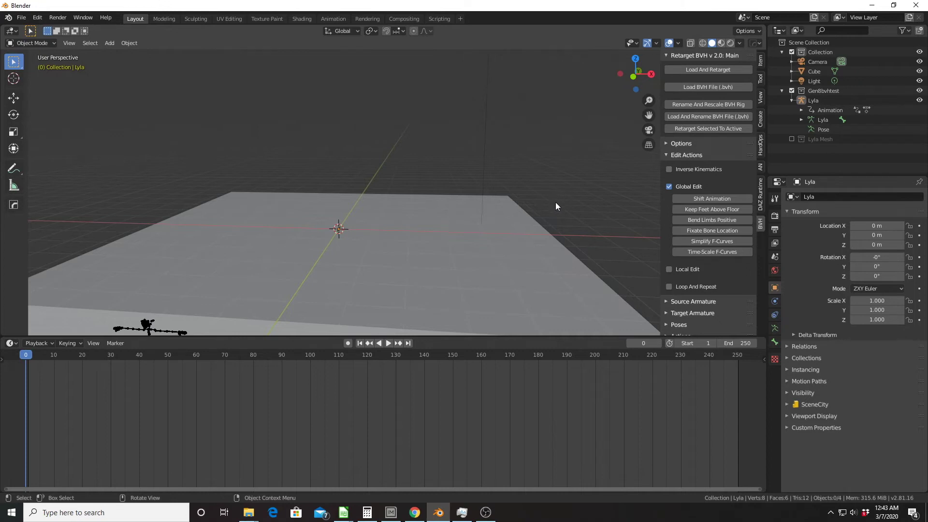
left_click(805, 101)
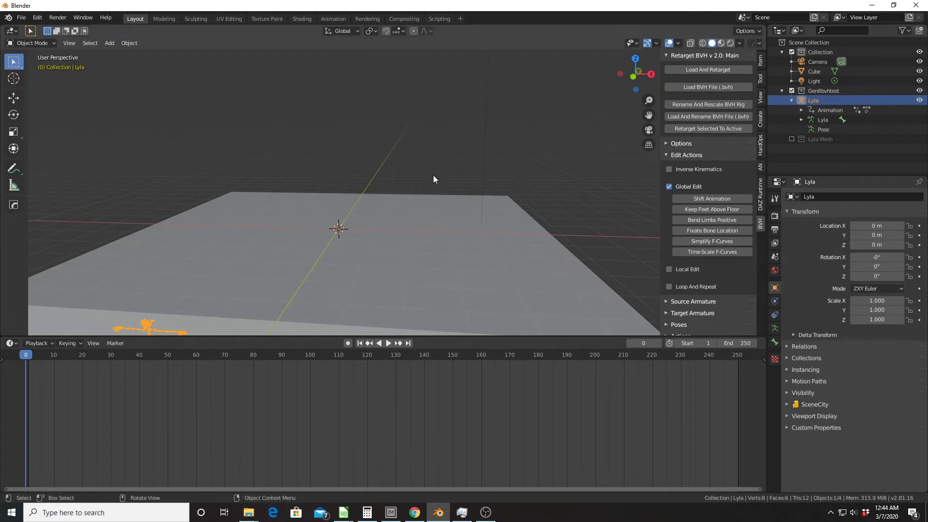
middle_click_drag(432, 182, 248, 196)
scroll(248, 193, "up", 2)
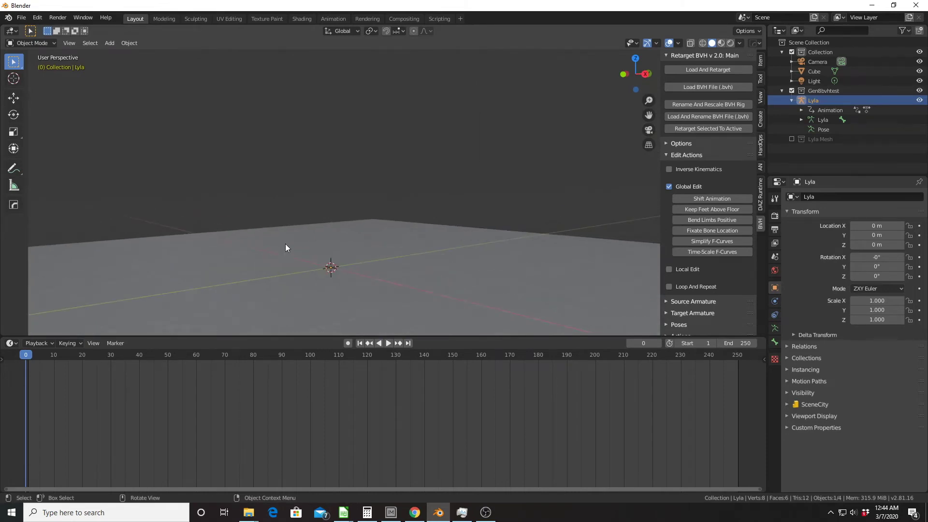
middle_click_drag(255, 251, 306, 243)
scroll(319, 246, "down", 3)
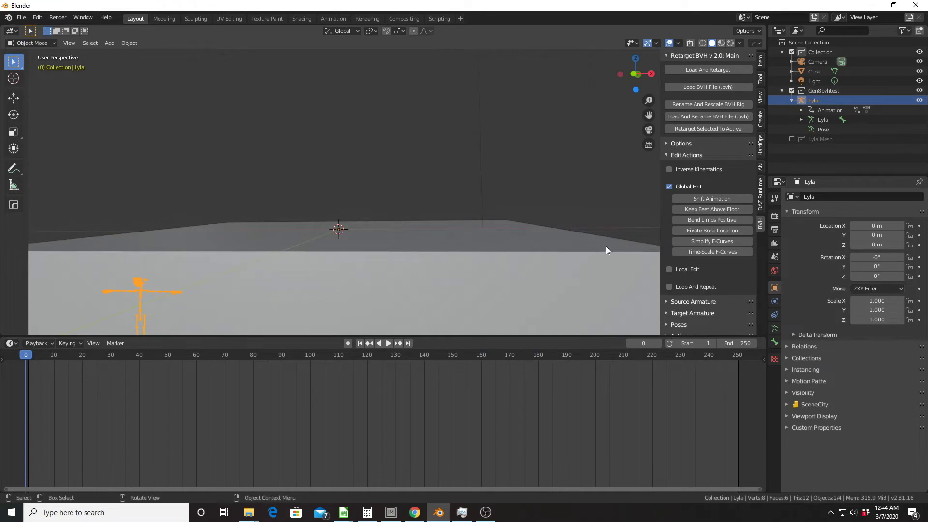
- Apply Keep Feet Above Floor with Auto Target to Lyla's walk
left_click(714, 210)
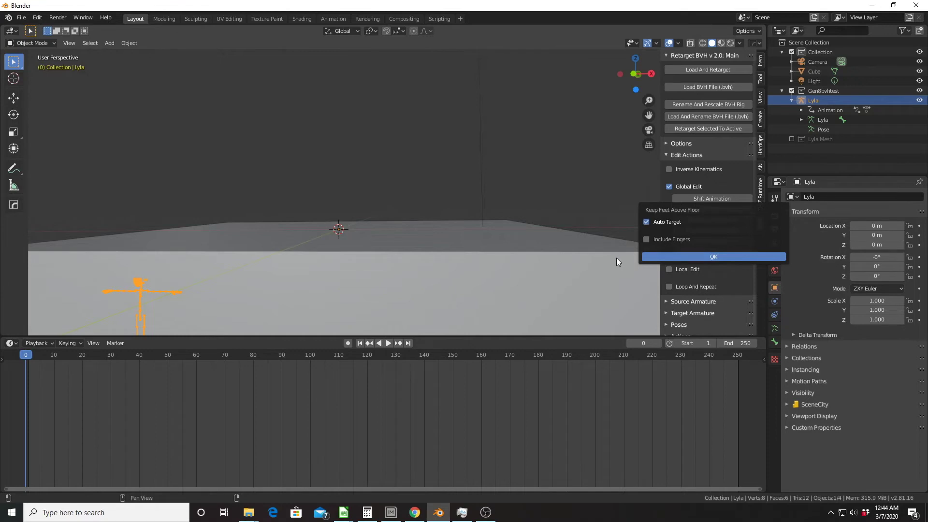
key("Return")
middle_click_drag(338, 192, 341, 203)
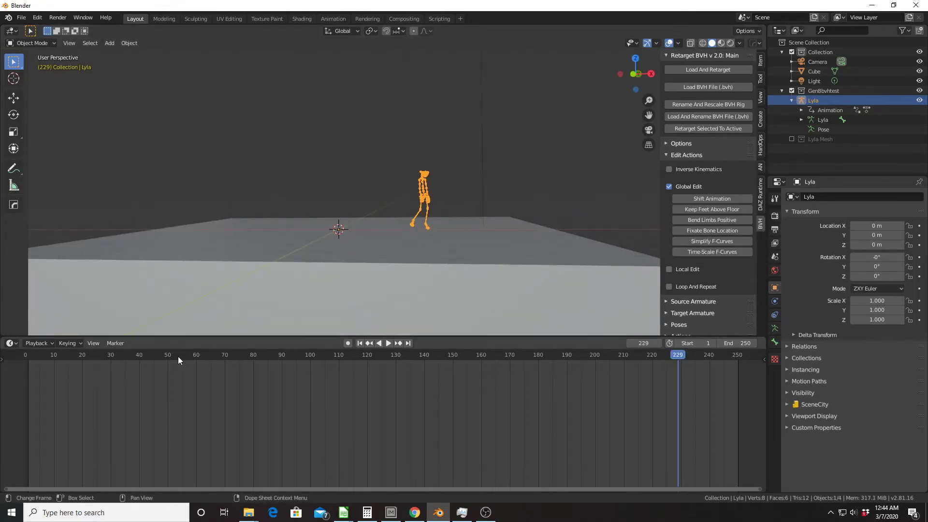
- Play and scrub through the retargeted skeleton walk from an early frame
left_click(156, 355)
key("space")
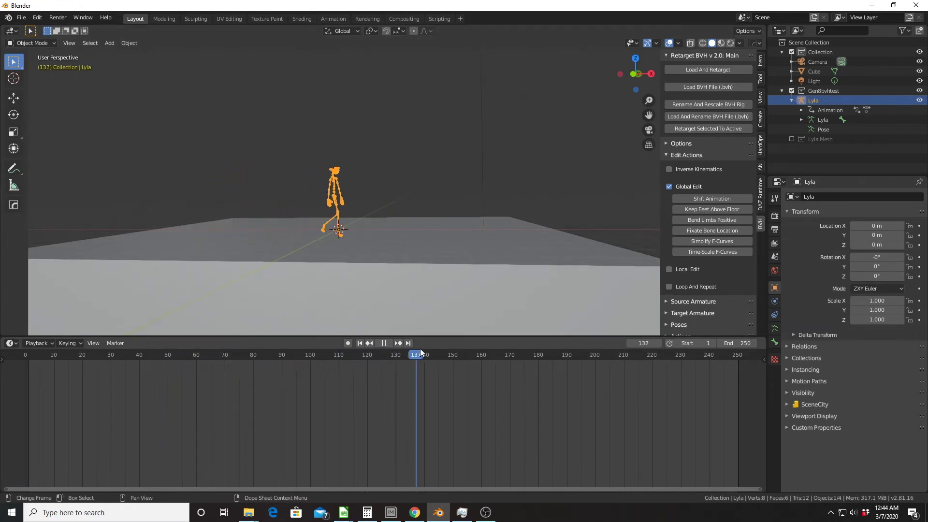
left_click_drag(424, 349, 176, 347)
key("space")
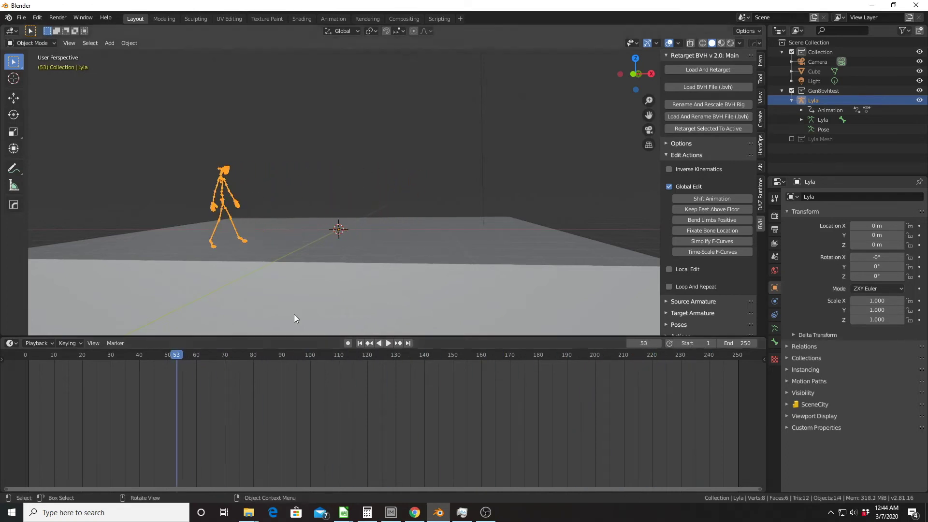
- Re-enable the Lyla Mesh collection, deselect everything and hide the Lyla armature
left_click(792, 139)
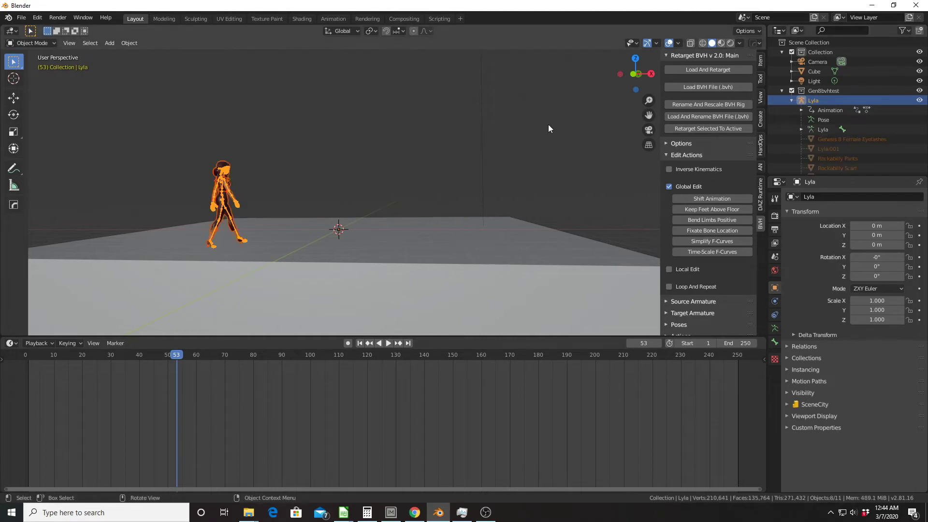
scroll(318, 132, "up", 3)
left_click(312, 110)
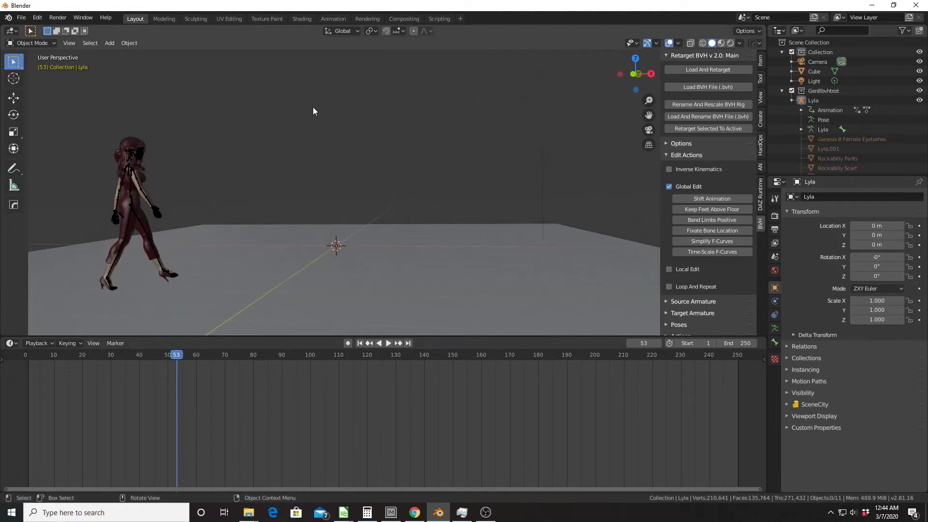
middle_click_drag(312, 106, 310, 104)
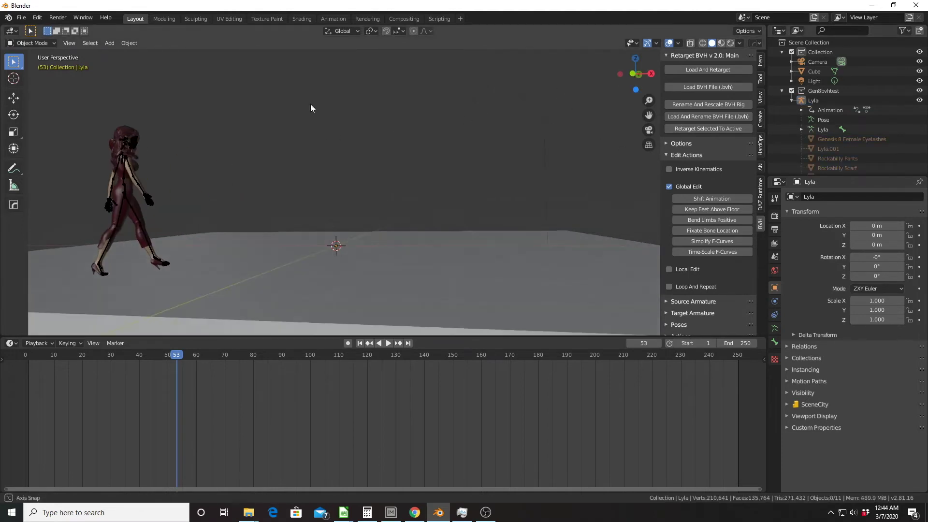
left_click(920, 100)
middle_click_drag(389, 158, 287, 226)
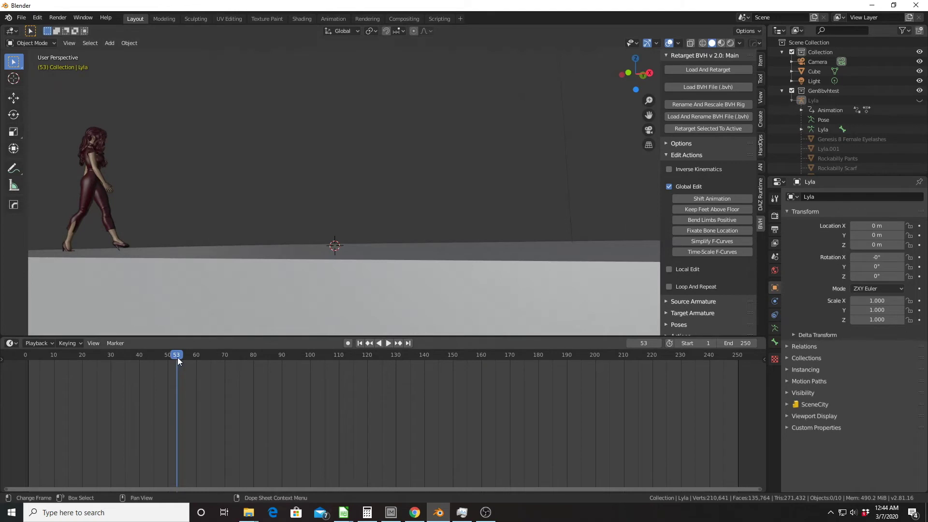
- Play the clothed Lyla walking across the floor, pausing to view her closer
key("space")
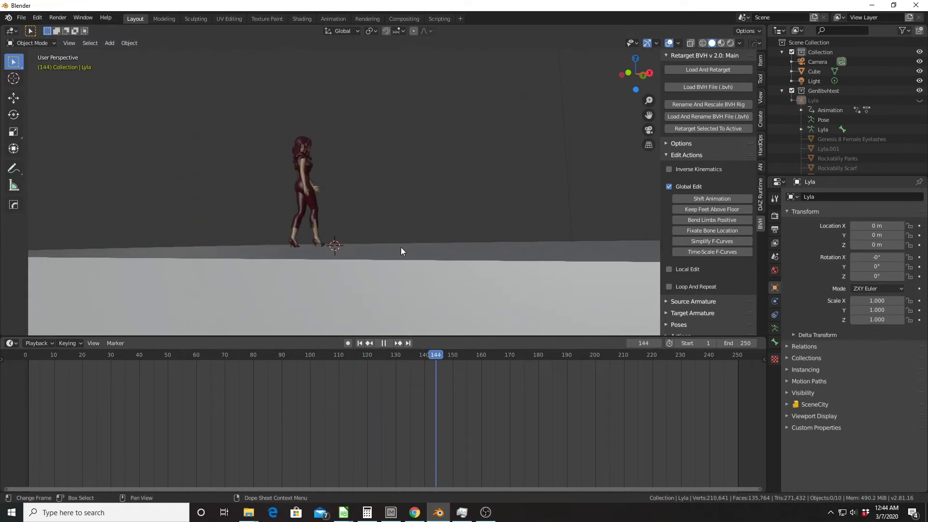
key("space")
middle_click_drag(343, 238, 335, 256)
scroll(335, 256, "up", 5)
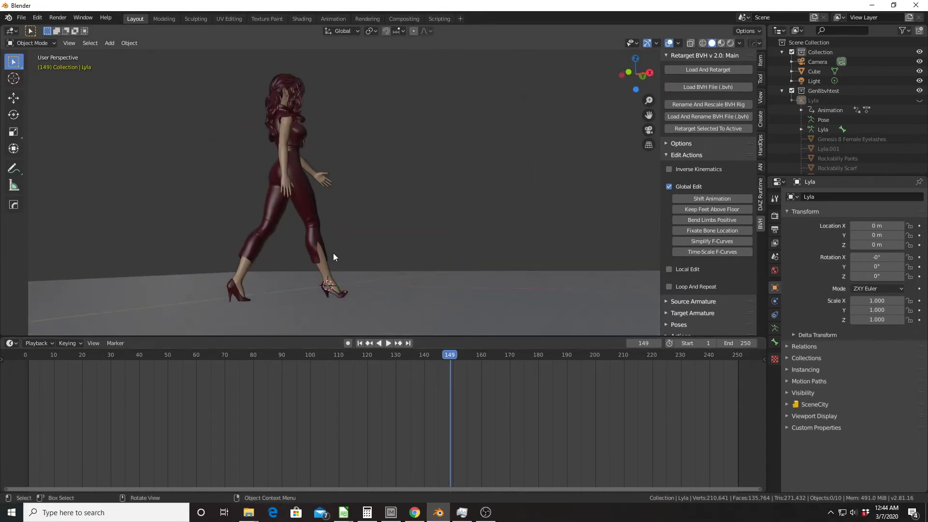
scroll(349, 280, "up", 4)
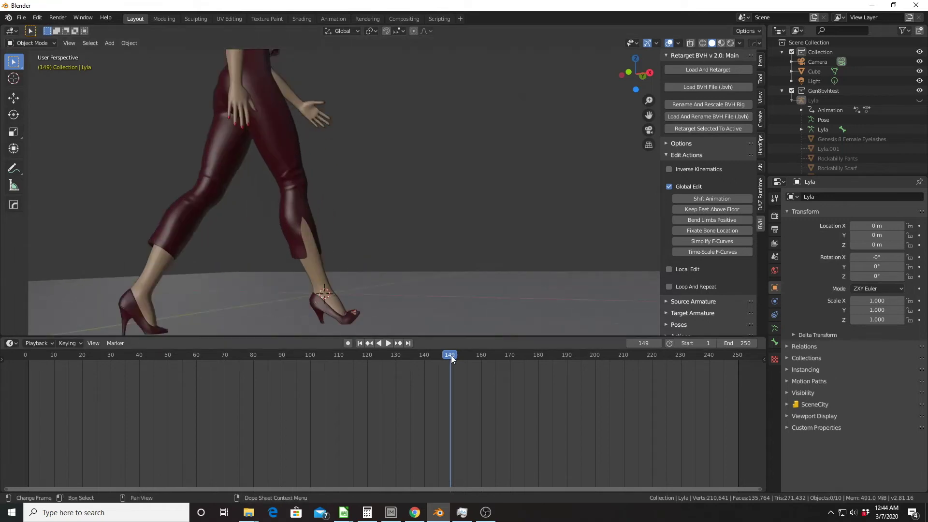
key("space")
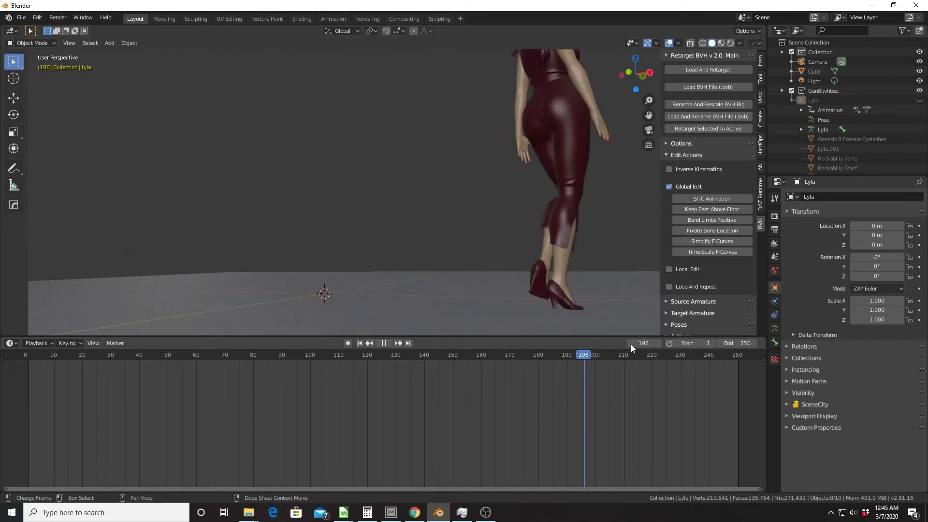
key("space")
scroll(461, 236, "up", 5)
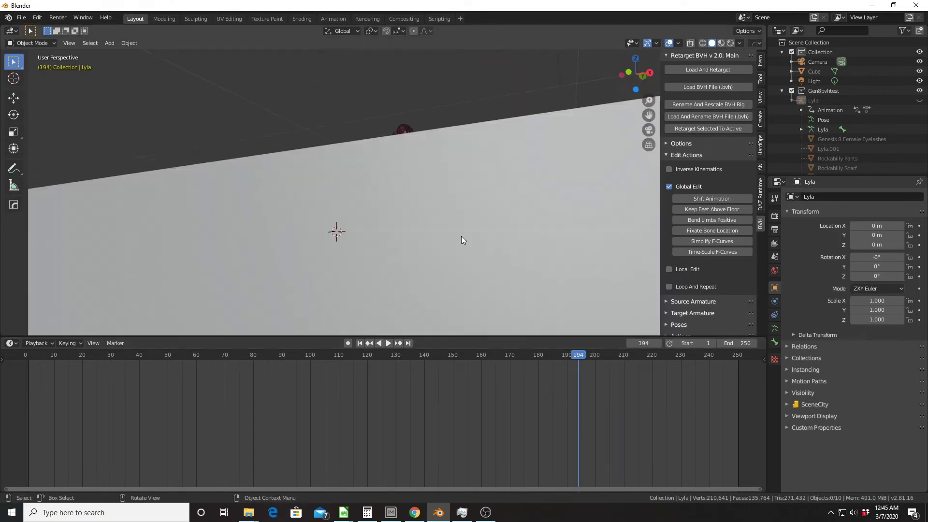
- Turn Global Edit off, leave Local Edit off, and enable Loop And Repeat under Edit Actions
scroll(440, 225, "down", 5)
middle_click_drag(411, 223, 347, 230)
scroll(320, 224, "up", 5)
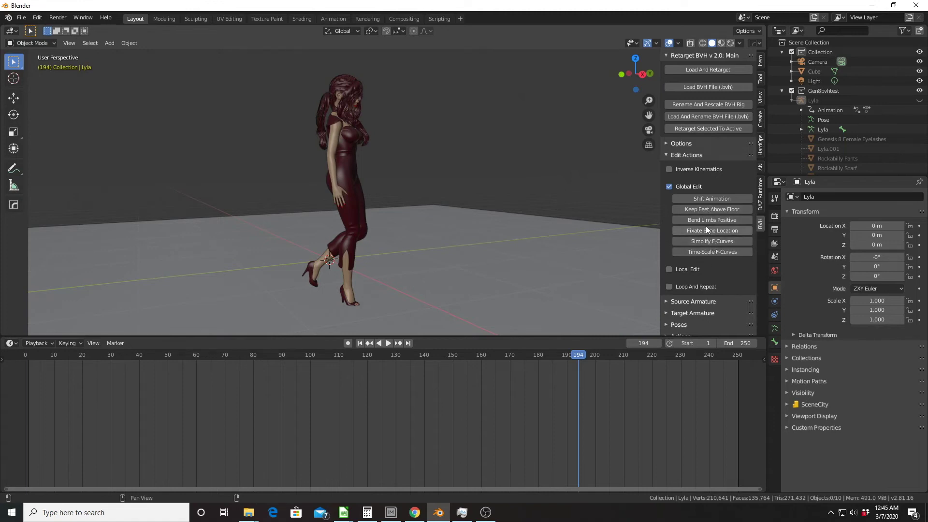
scroll(398, 218, "down", 4)
scroll(401, 216, "up", 6)
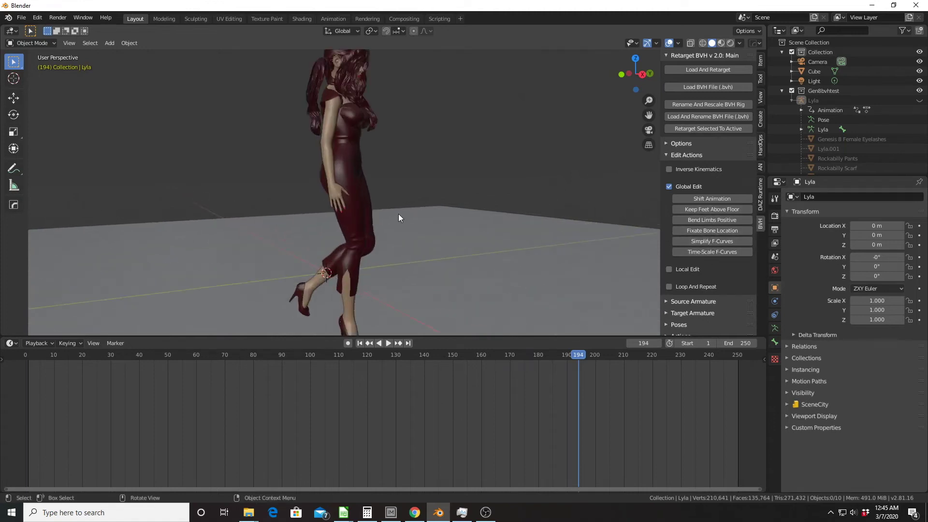
scroll(687, 213, "down", 1)
scroll(687, 214, "up", 1)
scroll(357, 195, "down", 3)
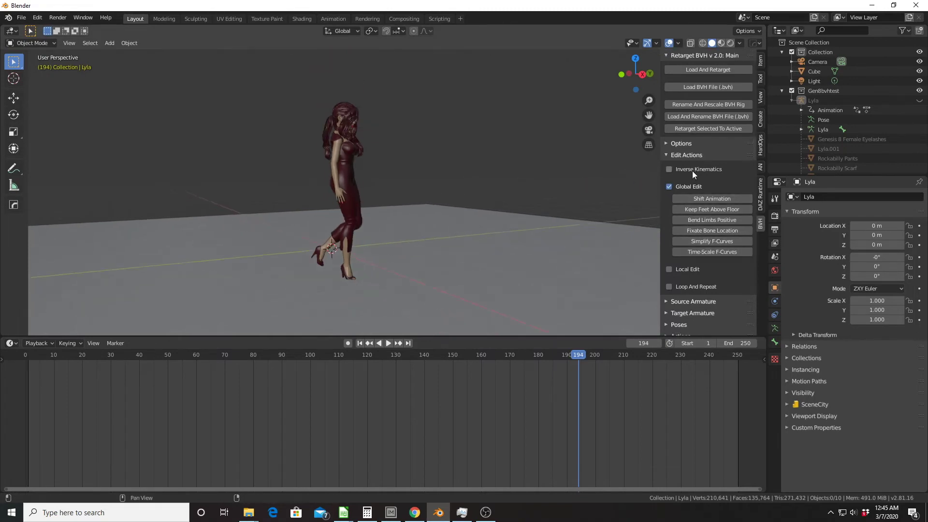
left_click(669, 186)
left_click(669, 204)
left_click(669, 204)
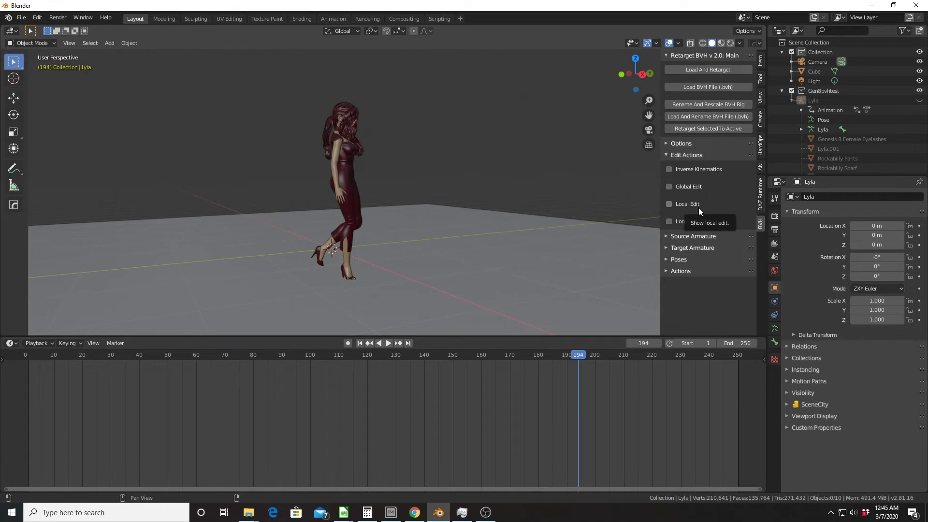
left_click(675, 221)
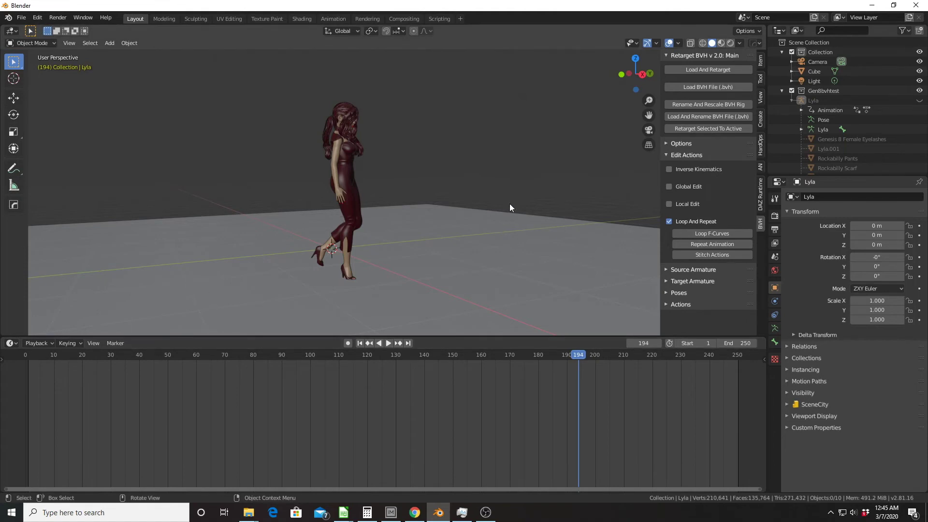
- Scrub the walk to frame 220, play it, and stop at frame 214 while orbiting around Lyla
middle_click_drag(252, 222, 252, 190)
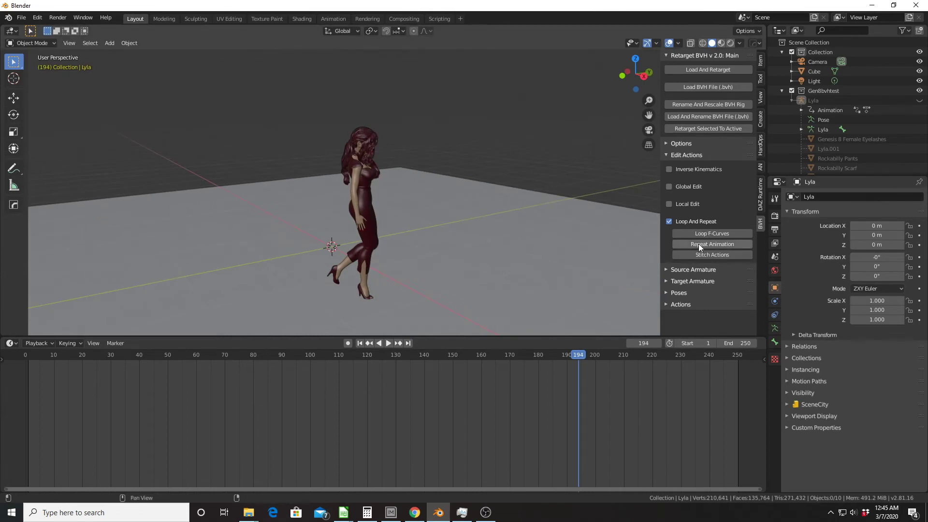
scroll(200, 187, "down", 4)
middle_click_drag(200, 187, 308, 174)
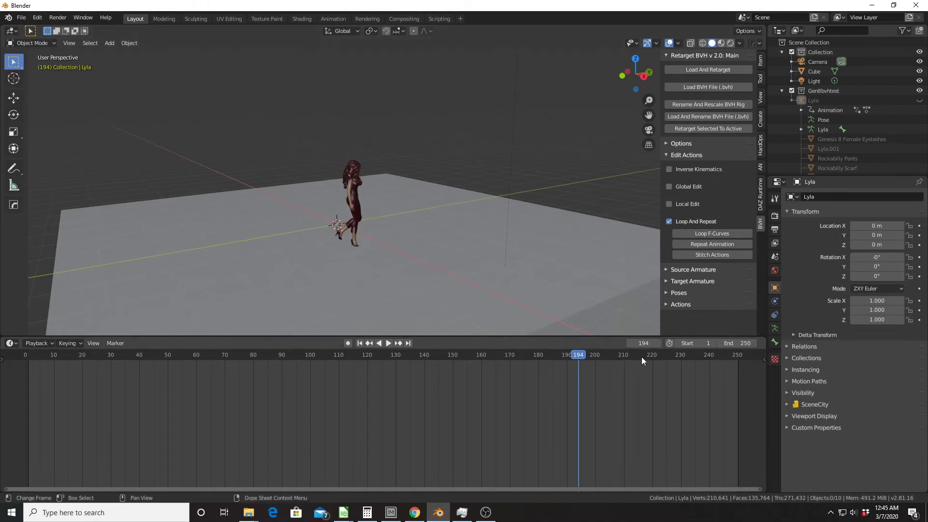
left_click_drag(642, 356, 704, 359)
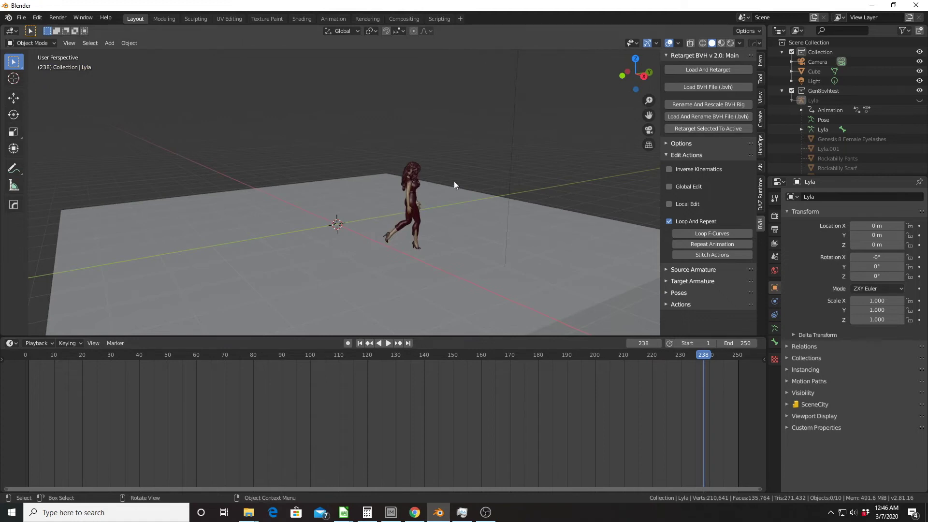
scroll(675, 373, "down", 1)
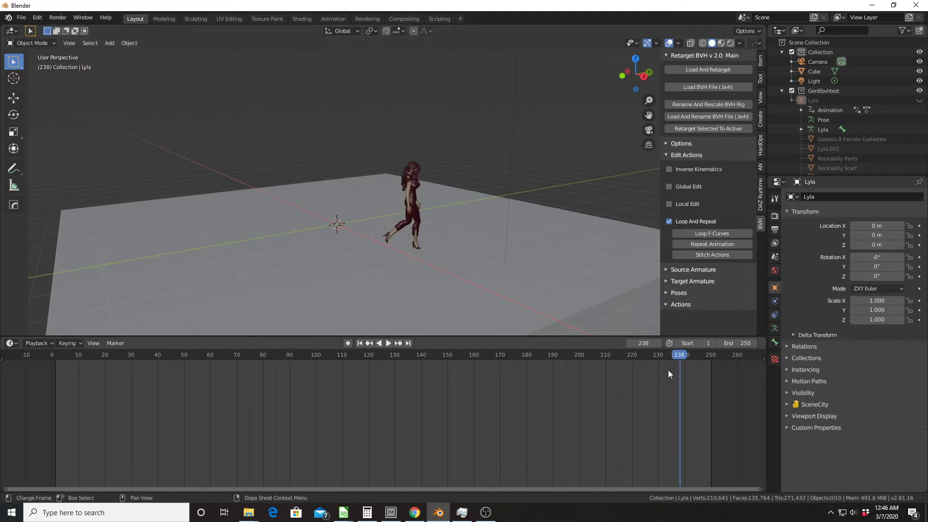
key("space")
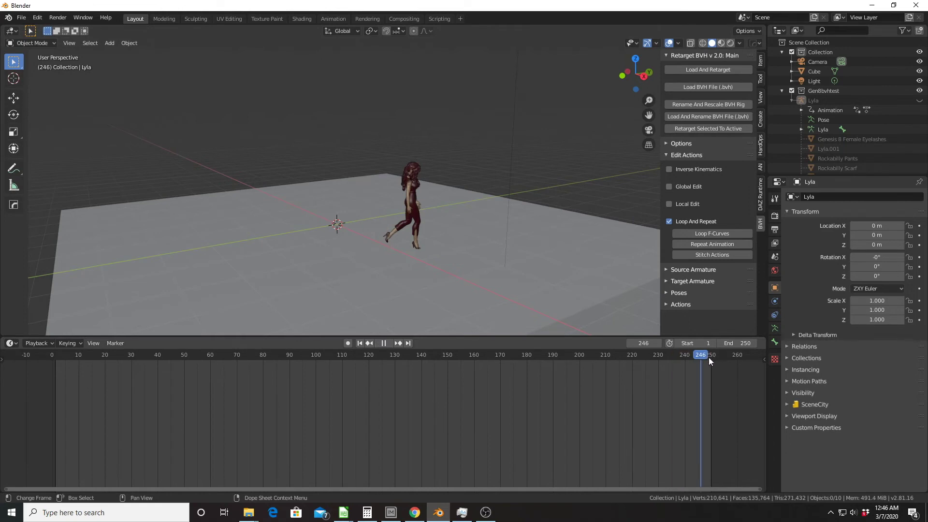
left_click(616, 355)
mouse_move(341, 201)
middle_mouse_down()
mouse_move(261, 189)
mouse_move(352, 187)
mouse_move(348, 195)
middle_mouse_up()
scroll(271, 195, "up", 3)
scroll(271, 196, "down", 2)
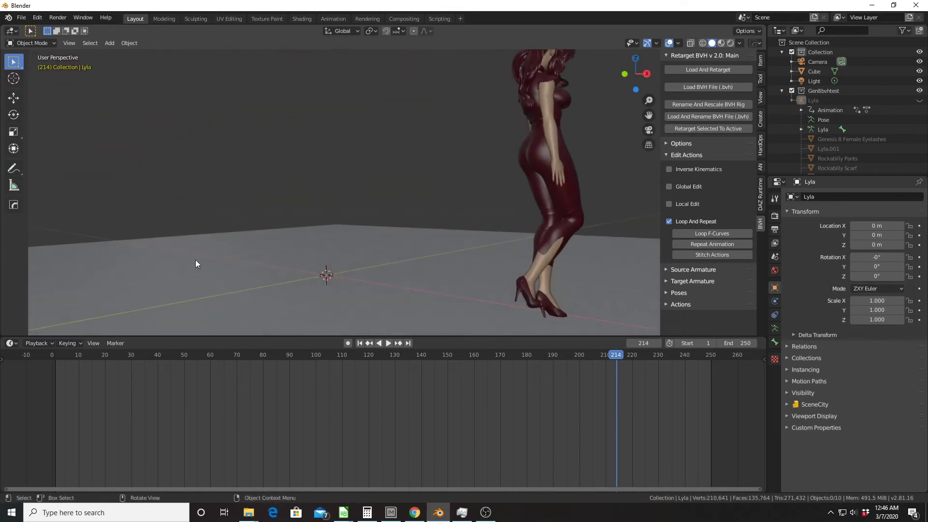
middle_click_drag(384, 326, 376, 295)
scroll(386, 295, "up", 4)
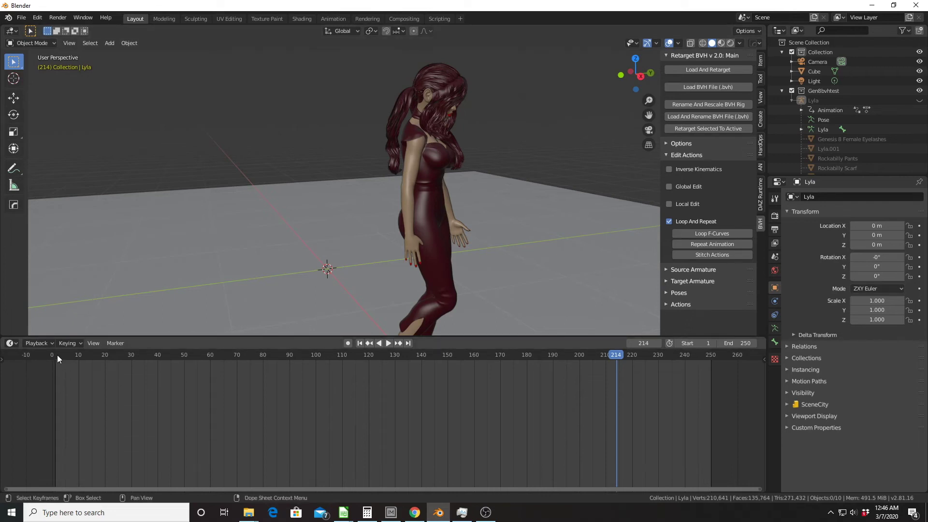
- Return to frame 1, reframe Lyla, and split the 3D viewport into two side-by-side views
left_click(57, 355)
scroll(172, 250, "down", 2)
middle_click_drag(173, 250, 442, 222)
scroll(441, 222, "up", 4)
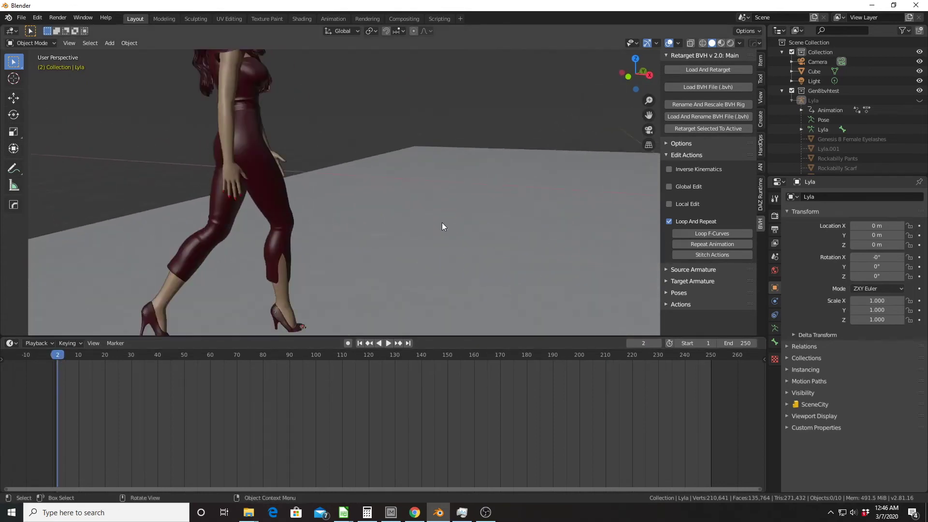
scroll(416, 221, "up", 2)
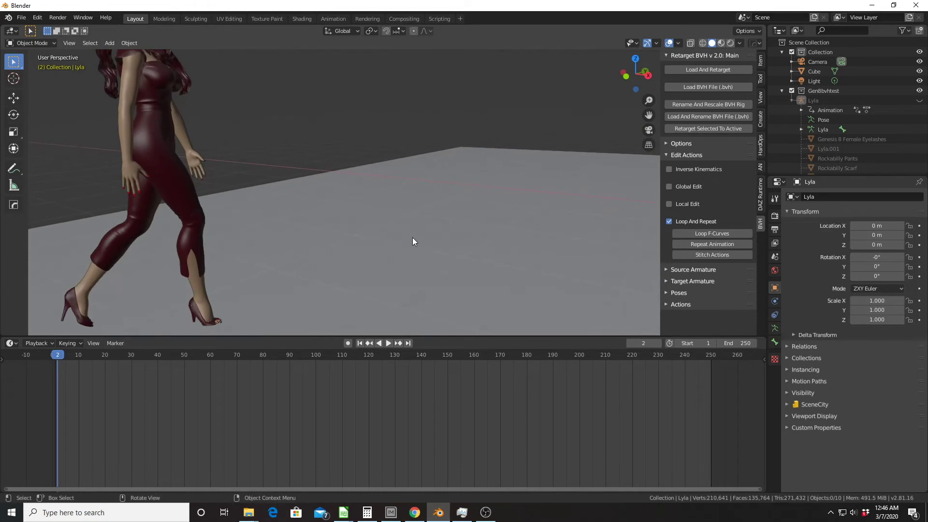
key("Left")
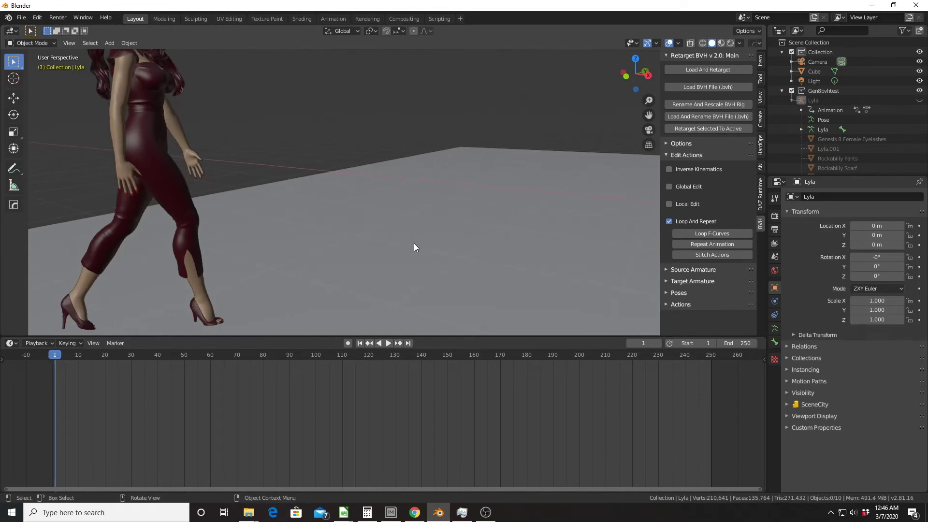
scroll(387, 208, "down", 2)
middle_click_drag(384, 204, 357, 216, "shift")
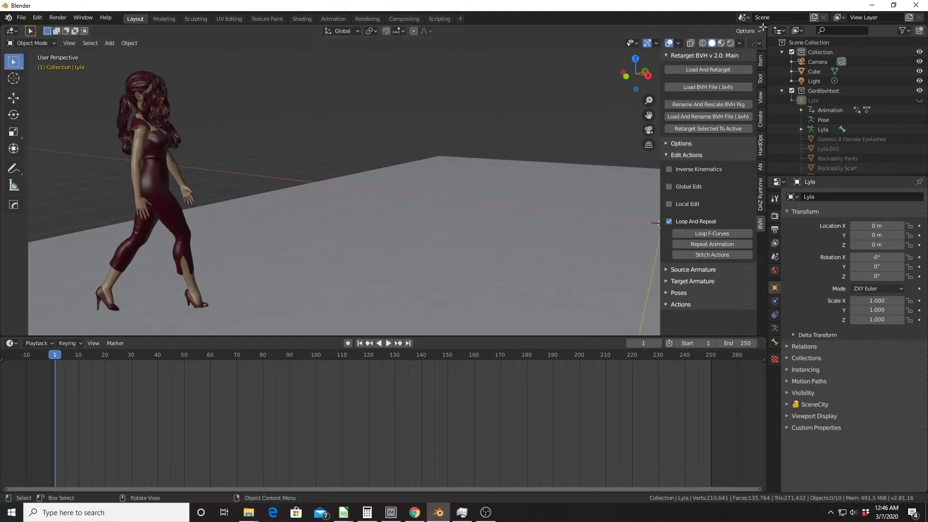
left_click_drag(764, 27, 408, 67)
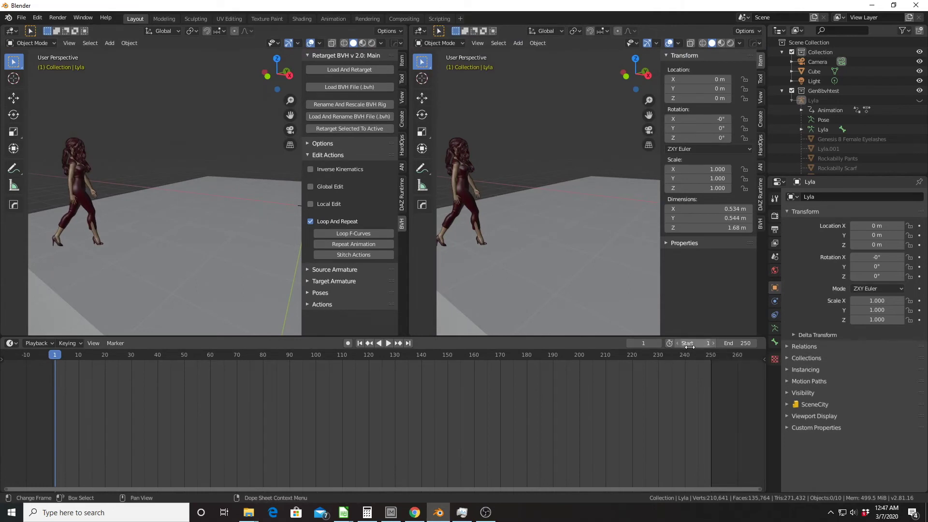
- Orbit both 3D views and jump to frame 227 to see the walk's end pose
middle_click_drag(140, 248, 157, 226)
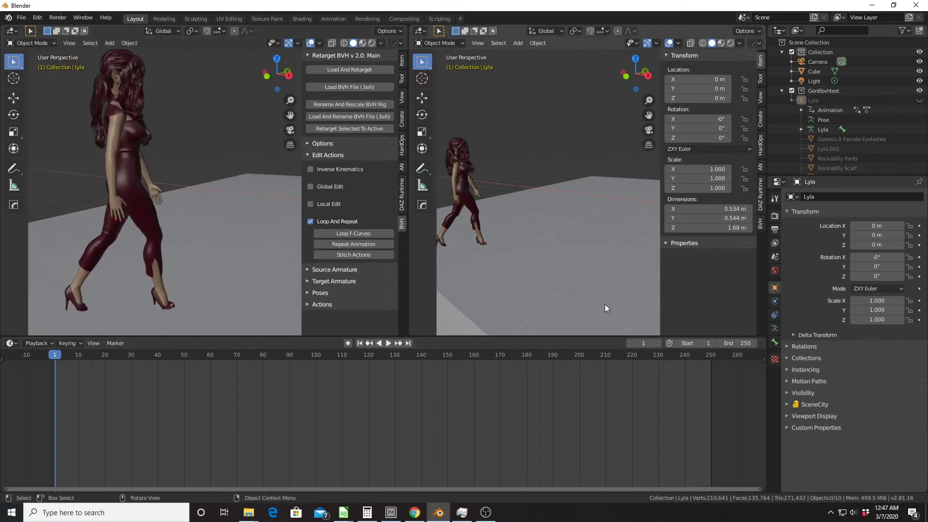
middle_click_drag(602, 257, 578, 247)
left_click(644, 343)
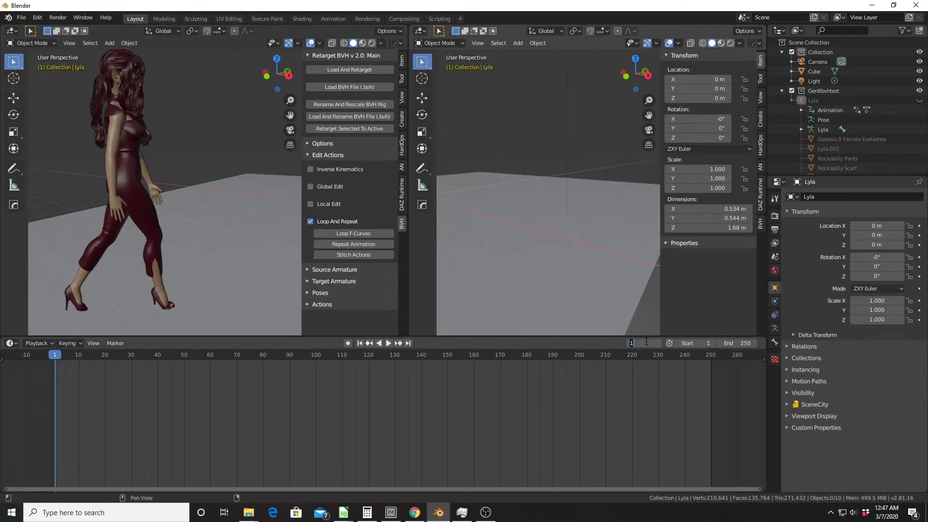
type("227")
key("Return")
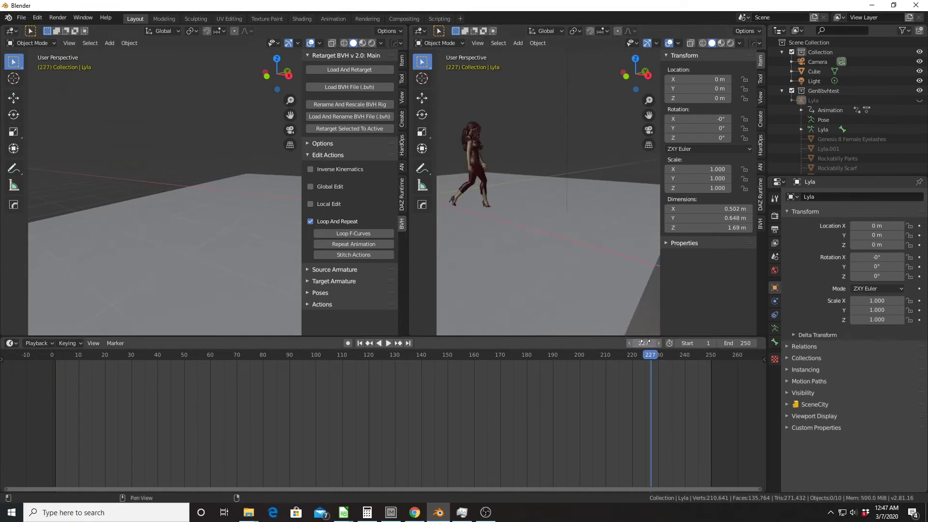
- Orbit around the character, compare her pose at frame 1, then return to frame 227
middle_click_drag(630, 180, 598, 195)
scroll(596, 196, "up", 6)
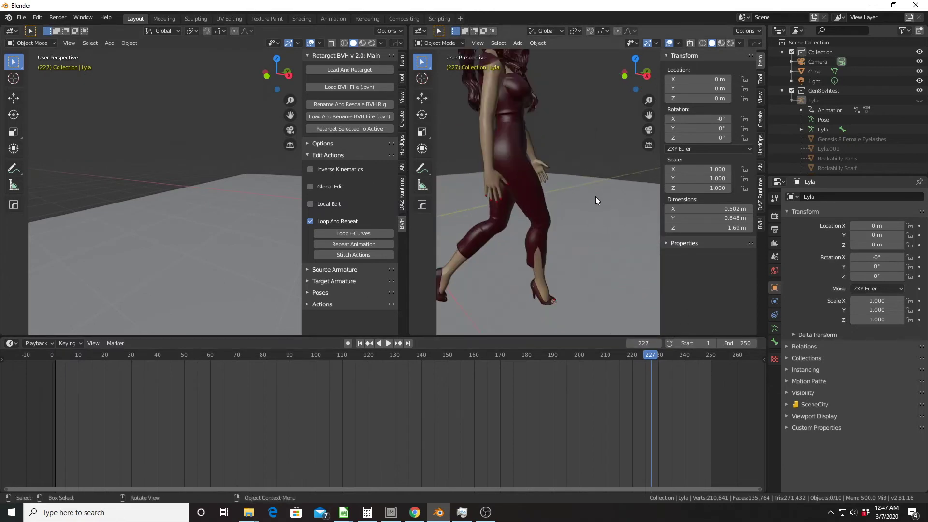
scroll(596, 197, "down", 3)
middle_click_drag(595, 196, 604, 205)
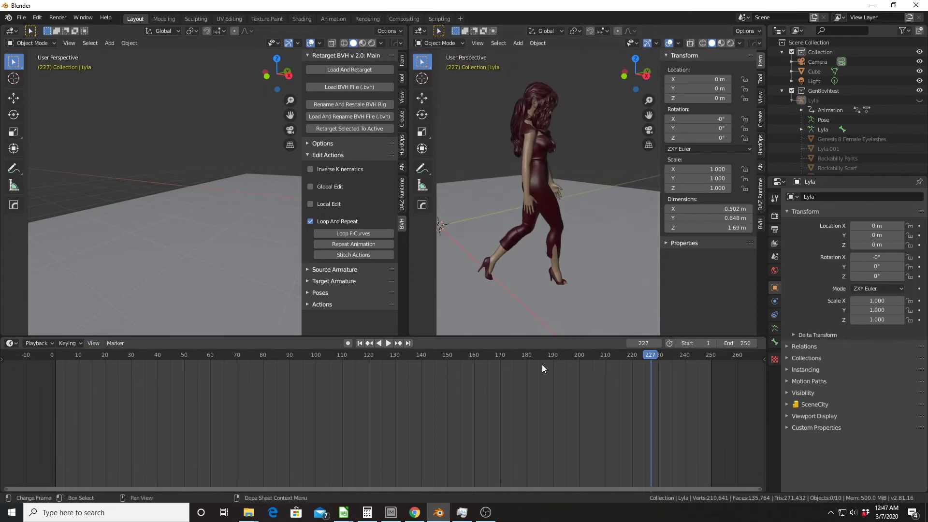
double_click(643, 343)
type("1")
key("Return")
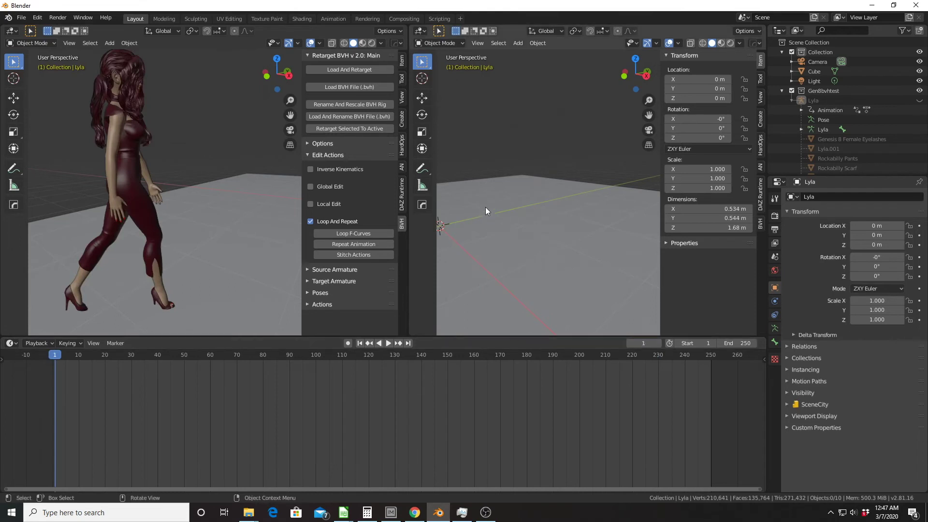
double_click(637, 344)
type("227")
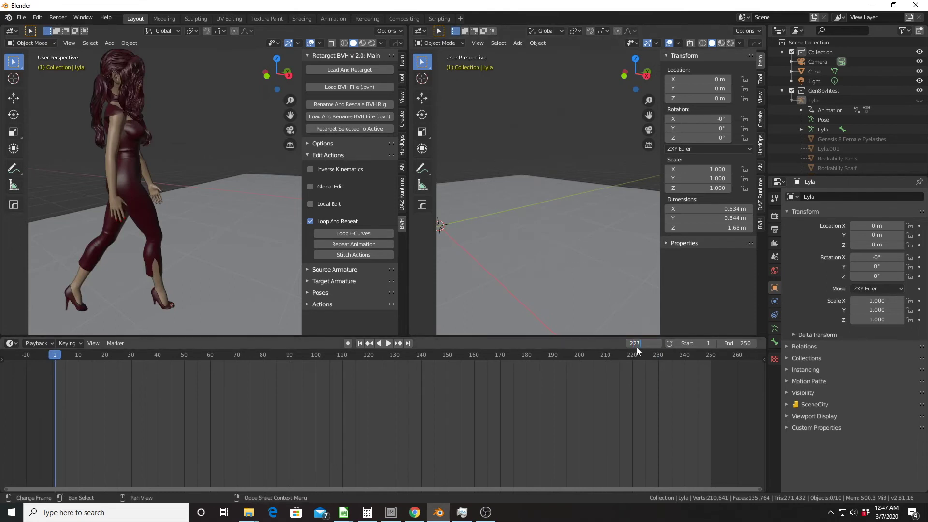
key("Return")
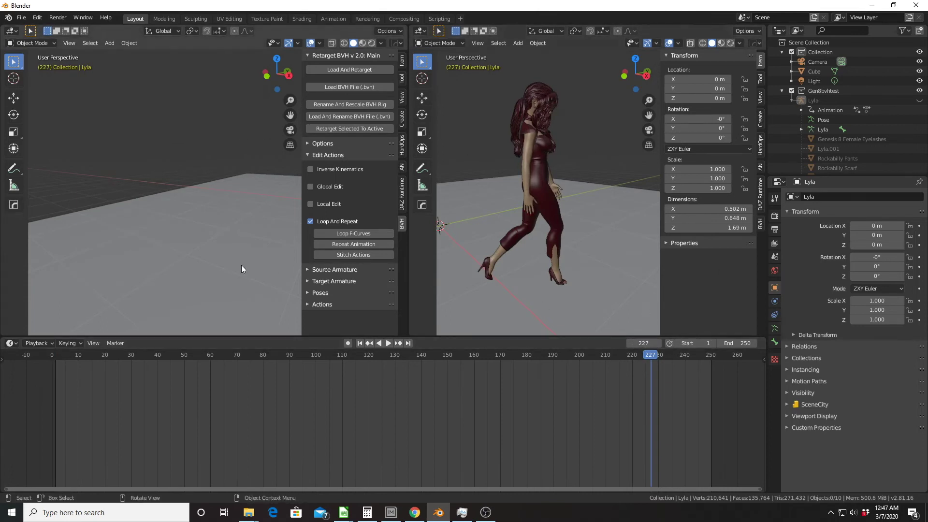
- Add marker F_227 at frame 227 and F_01 at frame 1, then select F_227
left_click(113, 343)
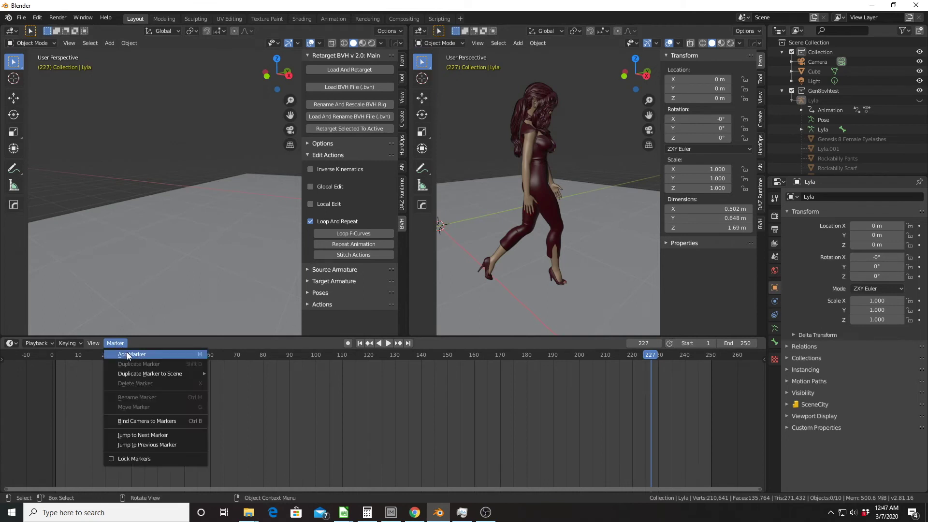
left_click(127, 353)
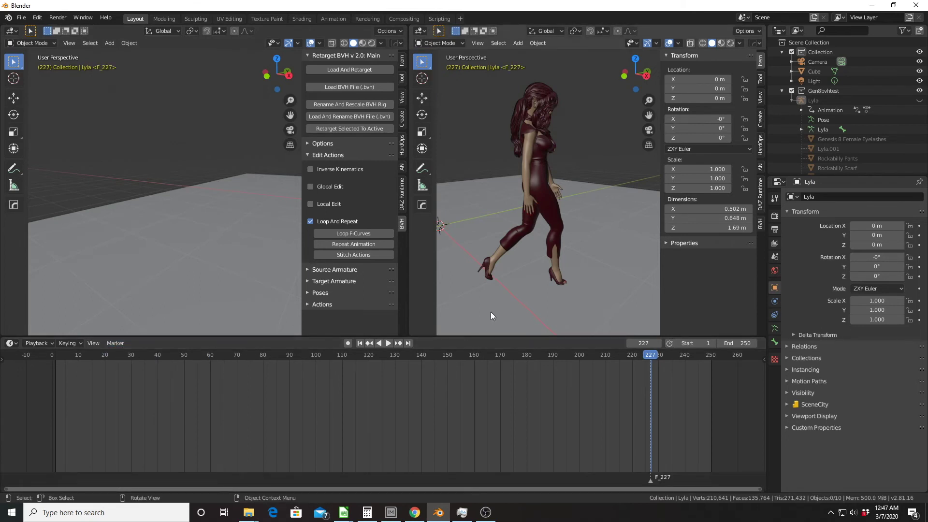
left_click(644, 343)
type("1")
key("Return")
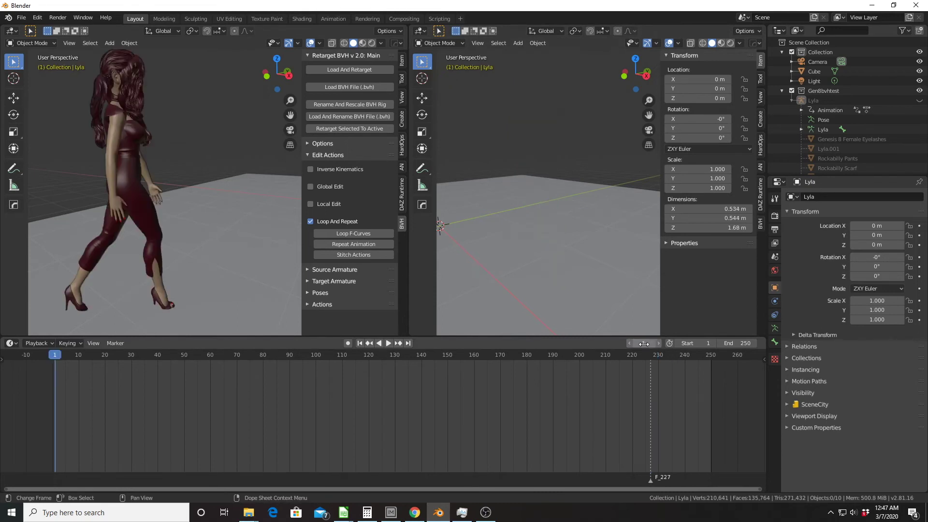
left_click(116, 343)
left_click(131, 355)
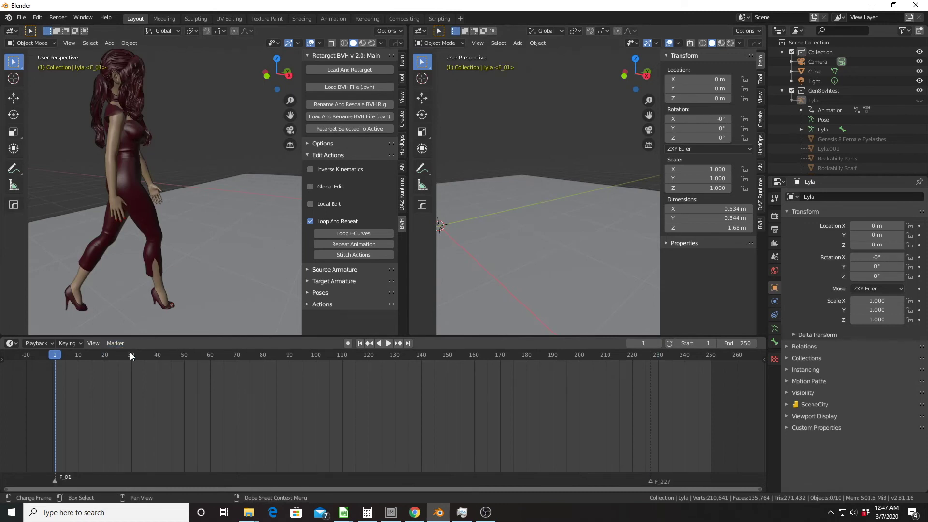
left_click(651, 483)
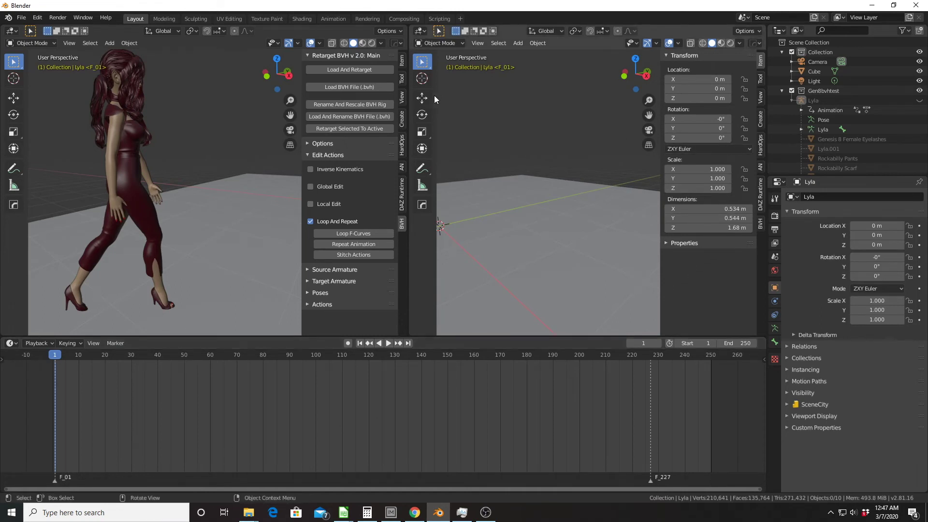
- Merge the two 3D views back into one and nudge the view angle
left_click_drag(403, 30, 550, 72)
scroll(486, 154, "down", 3)
key("KP_6")
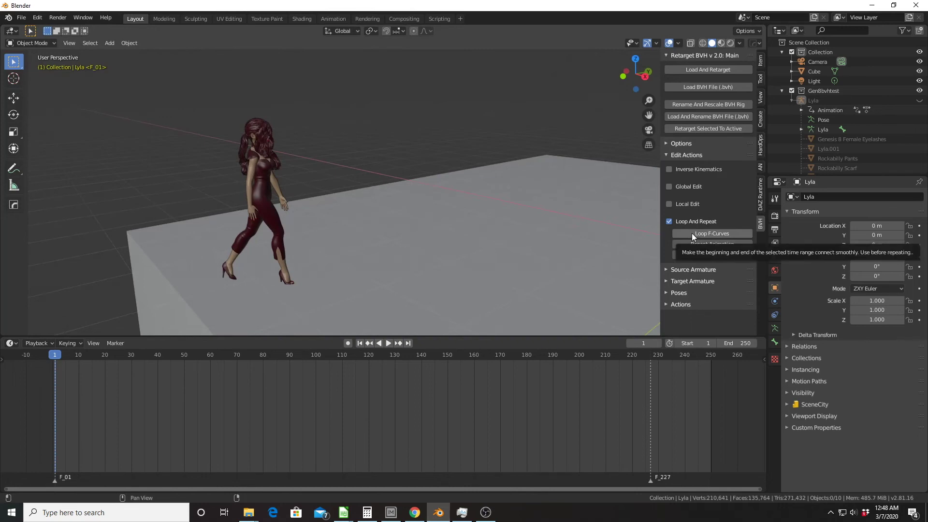
- In Loop F-Curves settings, enable Delete Outside Keyframes and set Blend Range to 1
left_click(692, 232)
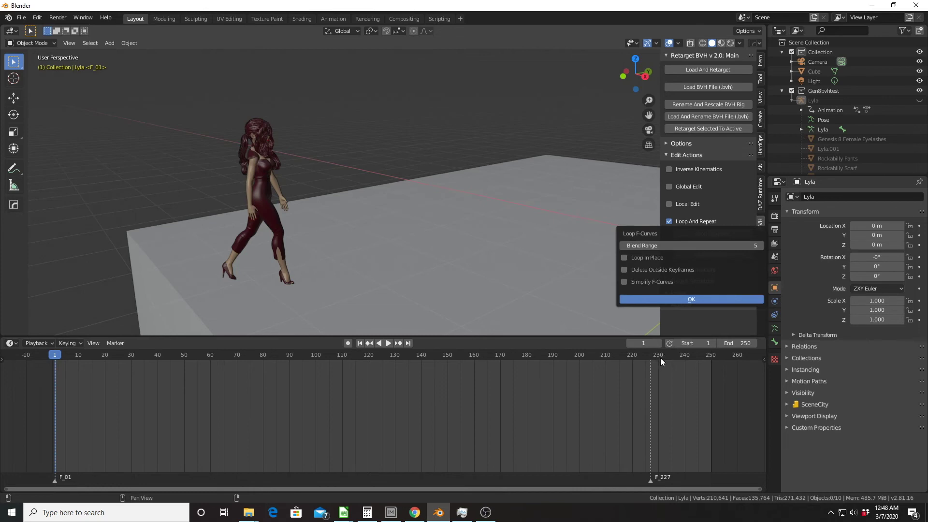
left_click(625, 269)
left_click(642, 245)
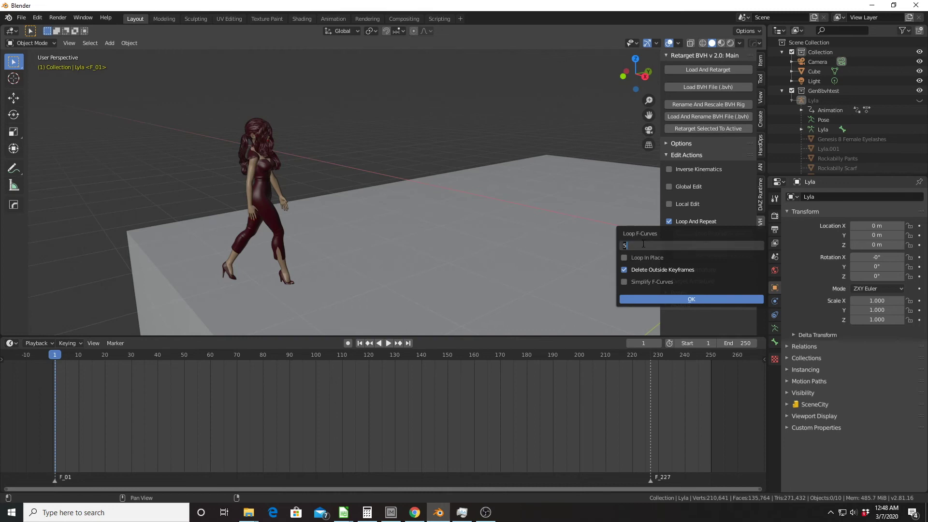
type("1")
key("Return")
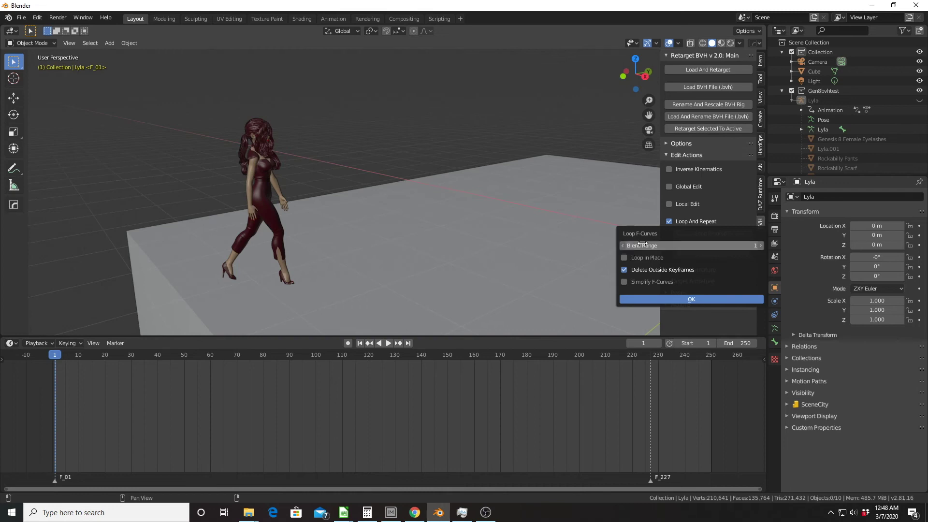
- Apply the Loop F-Curves operation to Lyla's walk and let it complete
left_click(670, 300)
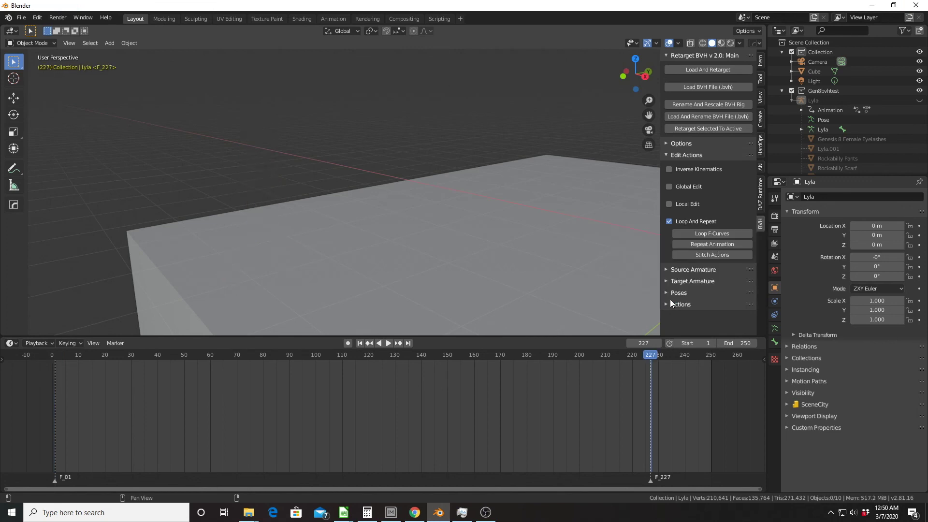
- Orbit to bring Lyla into view, step through frames 228–230, and return to 227
scroll(538, 230, "down", 2)
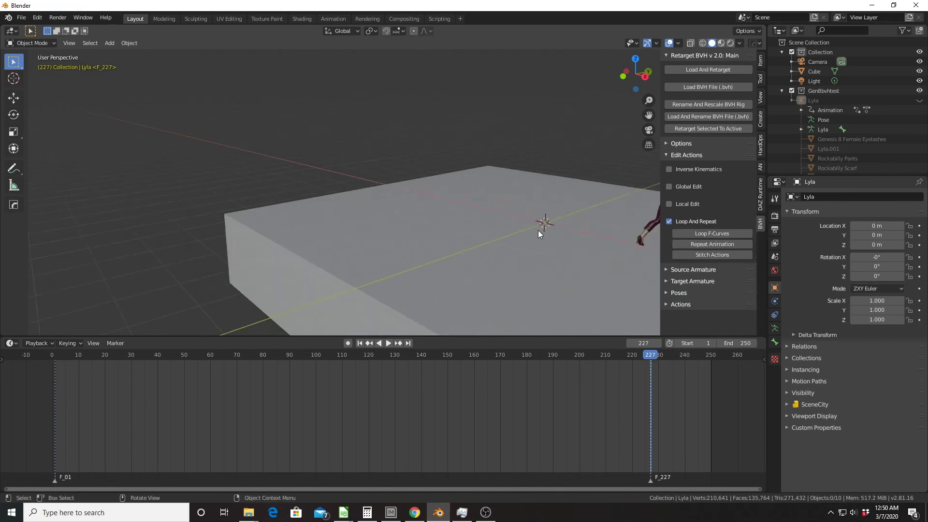
middle_click_drag(538, 230, 488, 221)
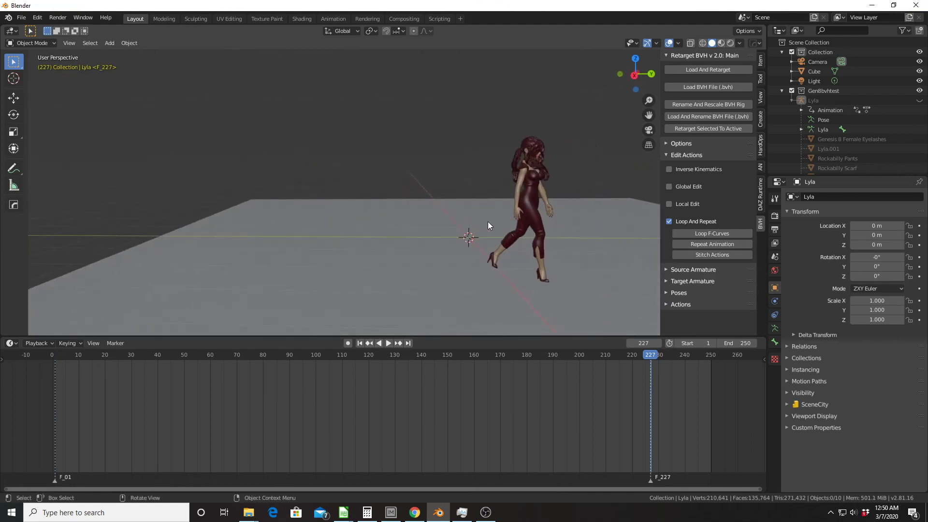
key("Right")
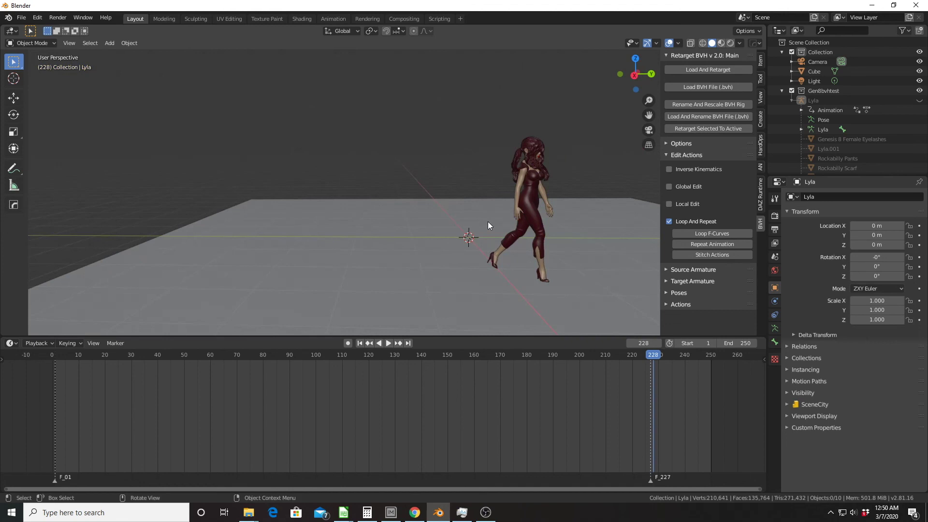
key("Right")
key("Right")
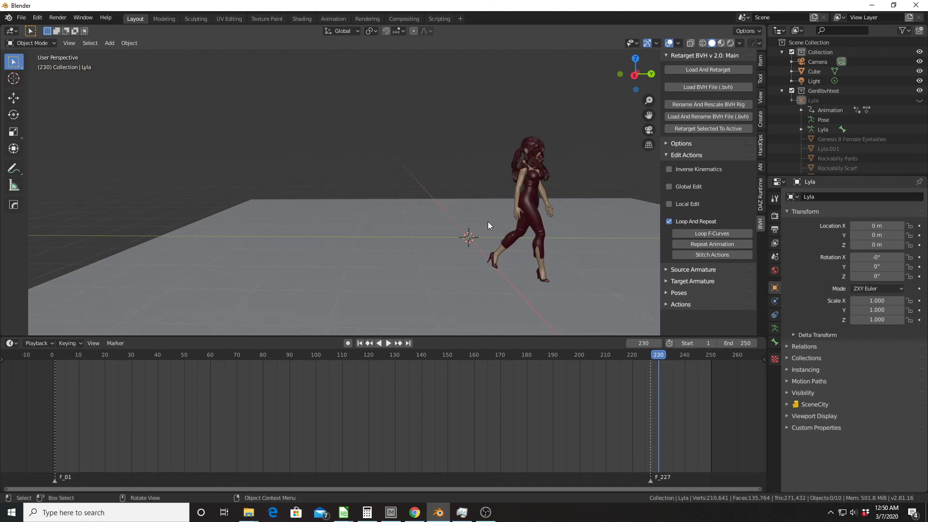
key("Right")
key("Left")
key("Left")
key("Left")
key("Left")
key("Left")
key("Left")
key("Left")
key("Left")
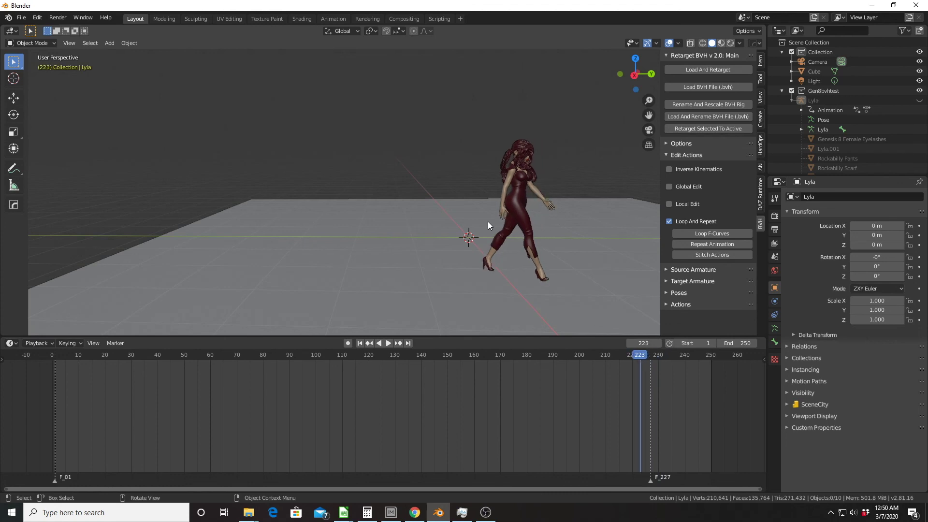
key("Right")
key("Right")
key("Right")
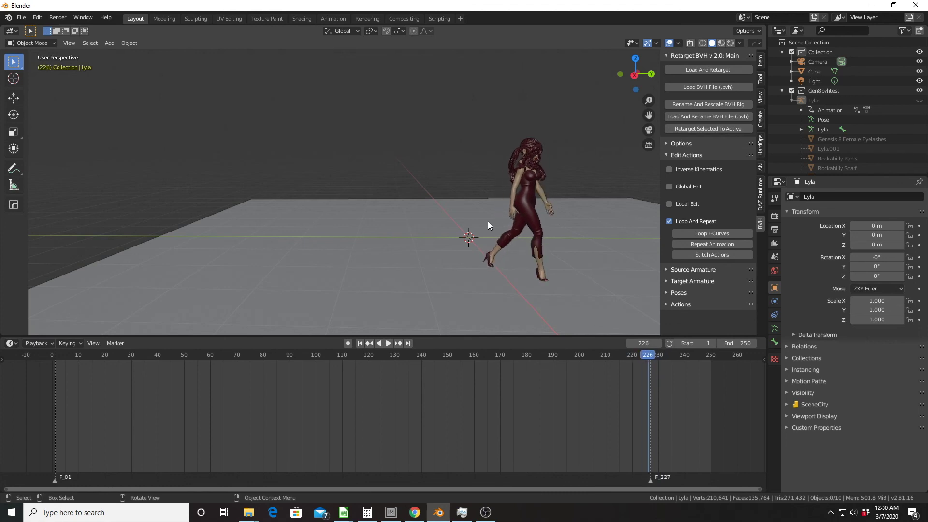
key("Right")
key("Right")
key("Left")
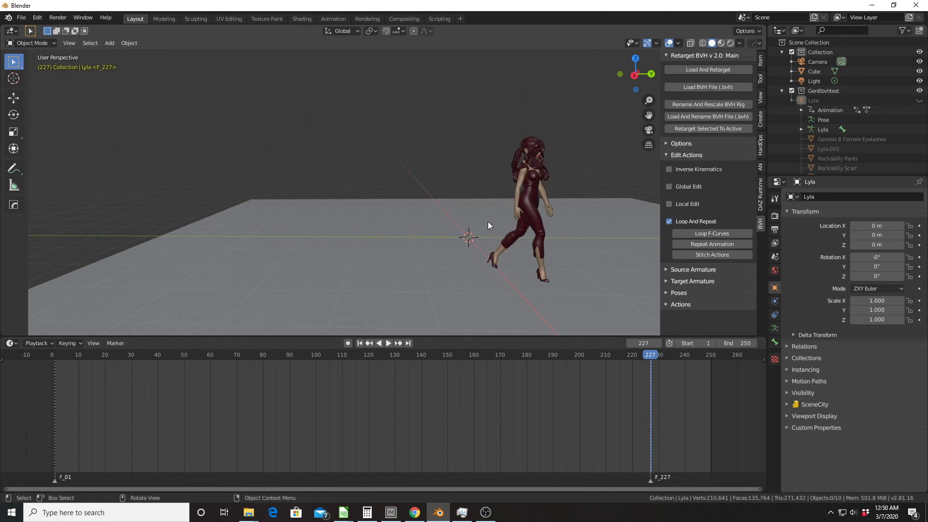
left_click(693, 252)
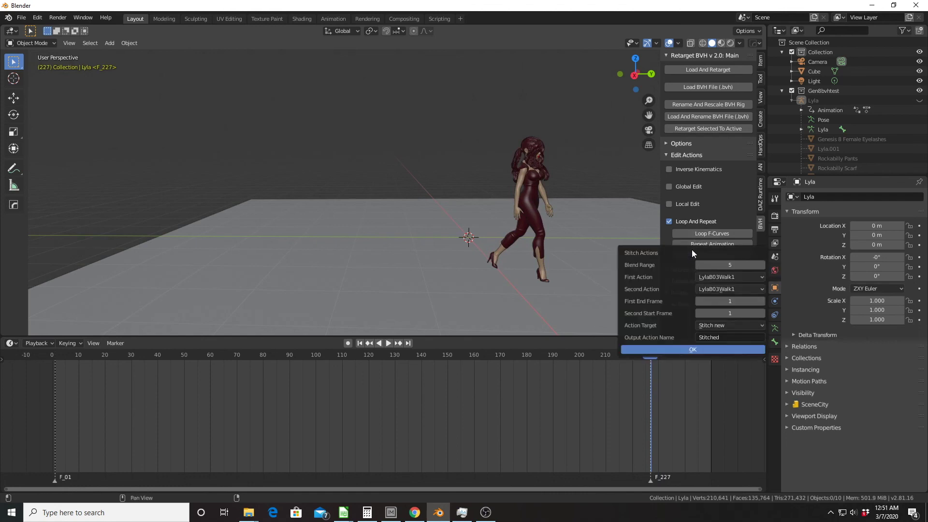
left_click(729, 289)
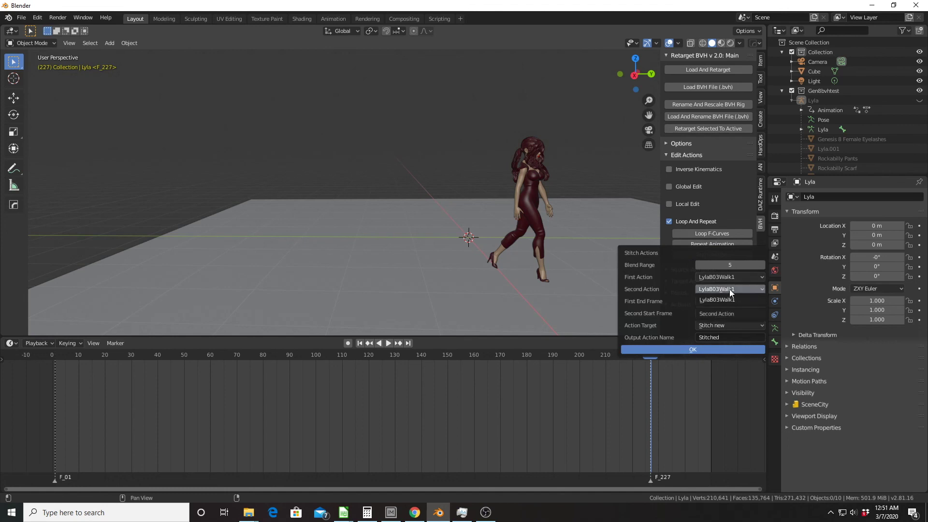
left_click(720, 300)
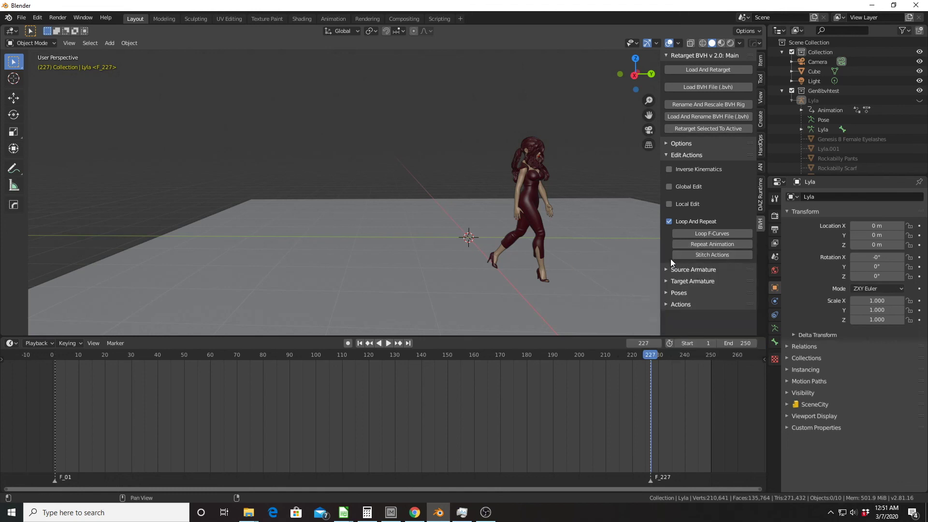
- Apply Repeat Animation to the walk with Repeat Number set to 2
left_click(696, 244)
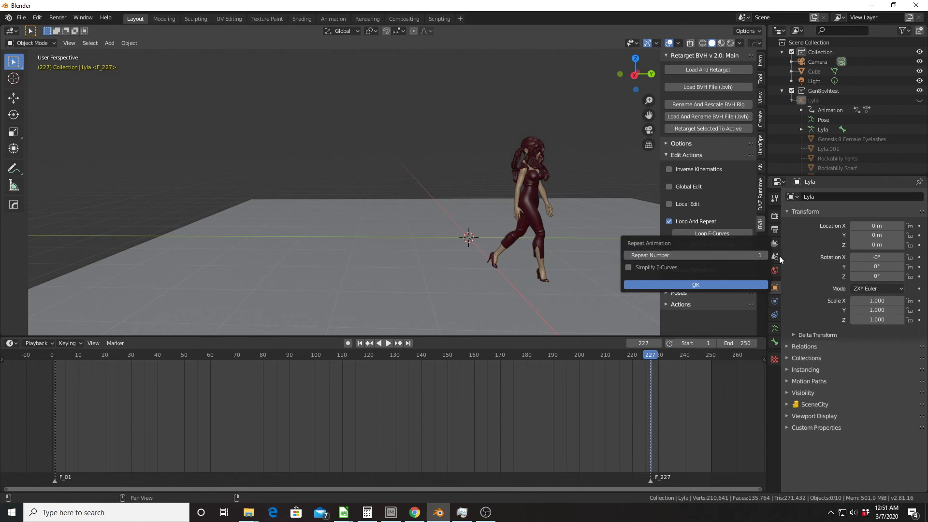
left_click(764, 255)
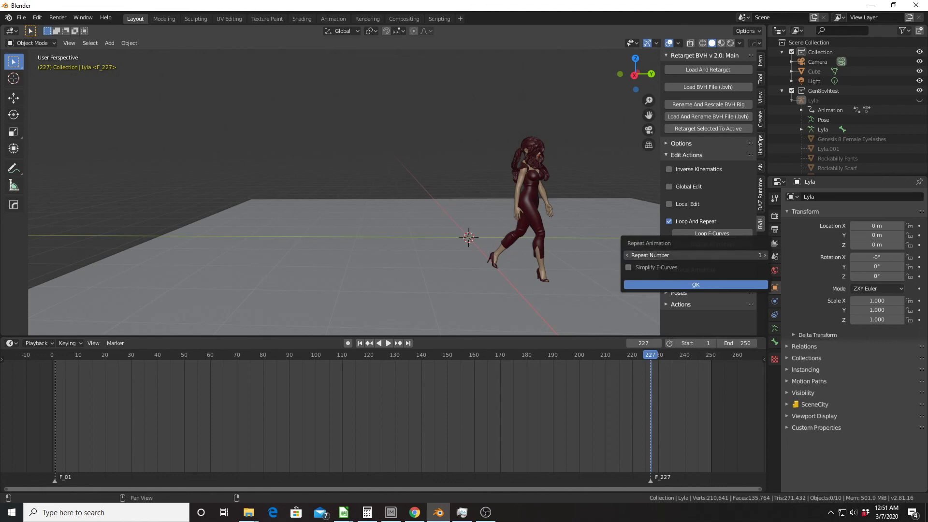
left_click(661, 284)
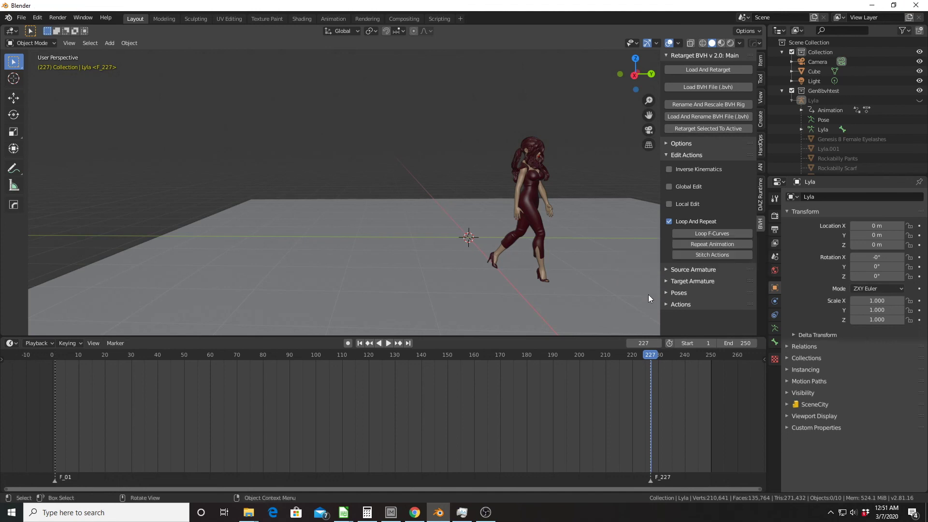
- Pan the timeline and step past frame 227 through frames 240, 271 and 304 to 324
middle_click_drag(596, 371, 442, 358)
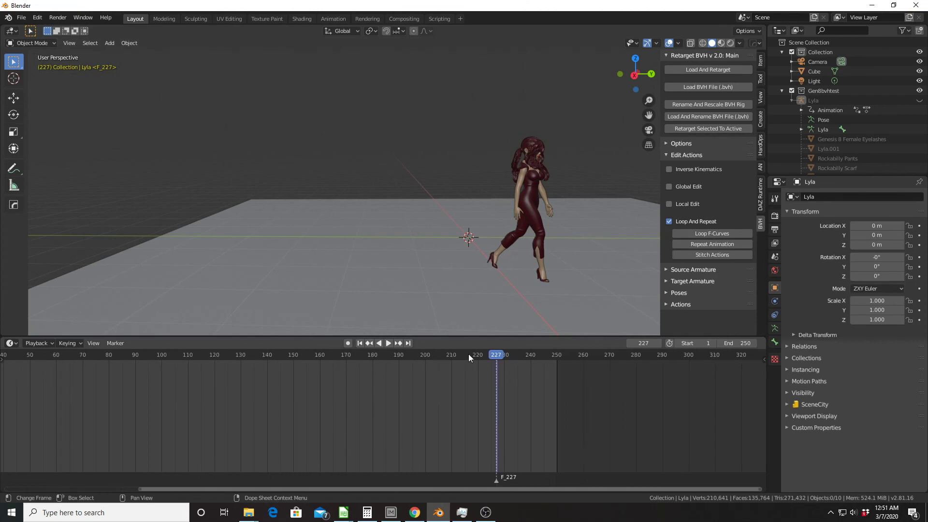
key("Right")
key("Right")
key("Right")
key("Up")
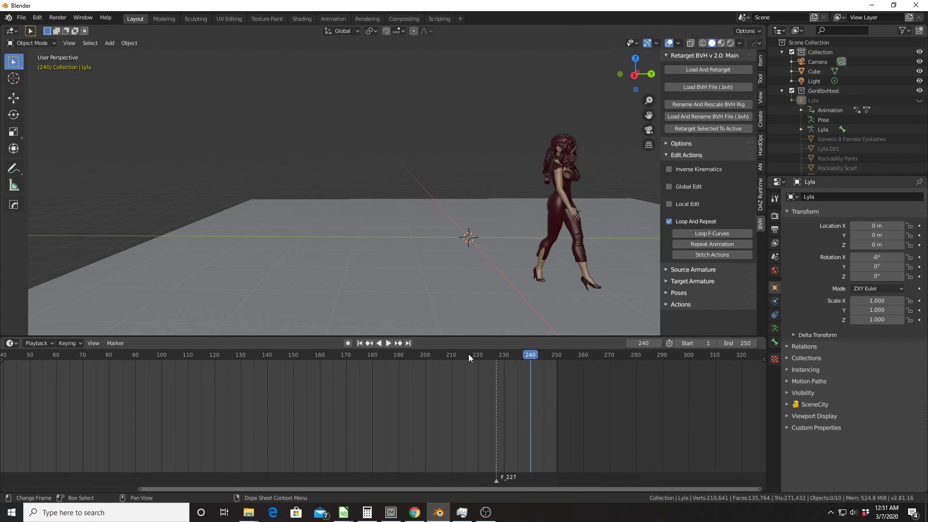
key("Up")
key("Up")
key("Up")
key("Right")
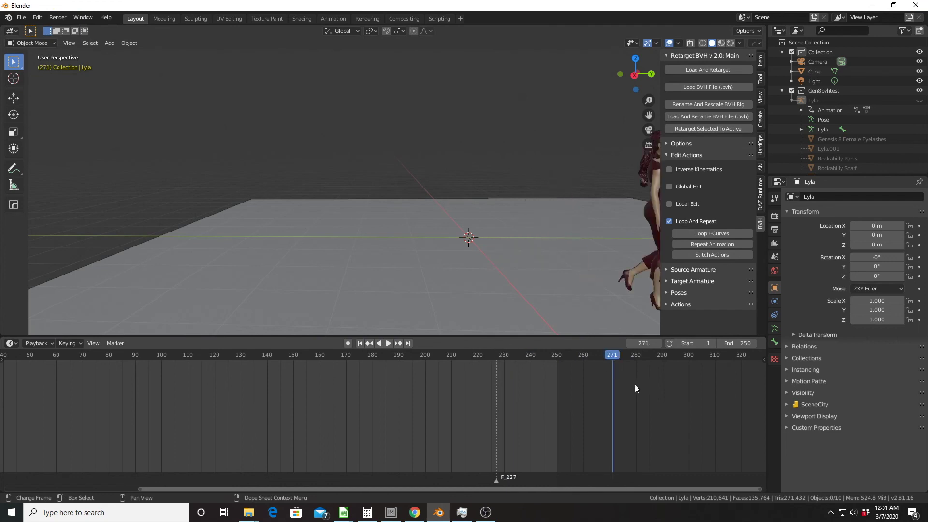
key("Up")
key("Up")
key("Up")
key("Right")
key("Right")
key("Right")
scroll(647, 367, "down", 2)
left_click(674, 357)
- Orbit to see the whole cube floor, then scrub the timeline back to frame 380
middle_click_drag(606, 224, 574, 222)
scroll(574, 221, "down", 3)
scroll(575, 222, "down", 3)
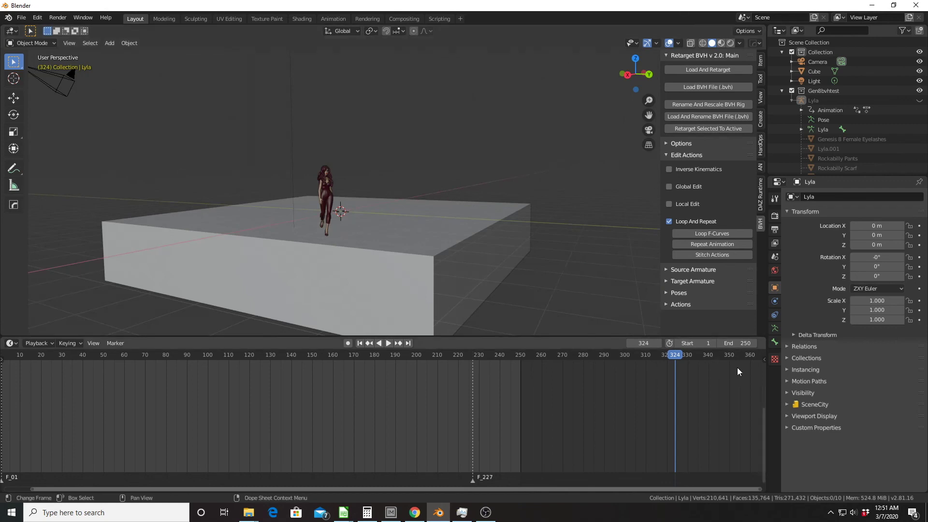
scroll(738, 368, "down", 2)
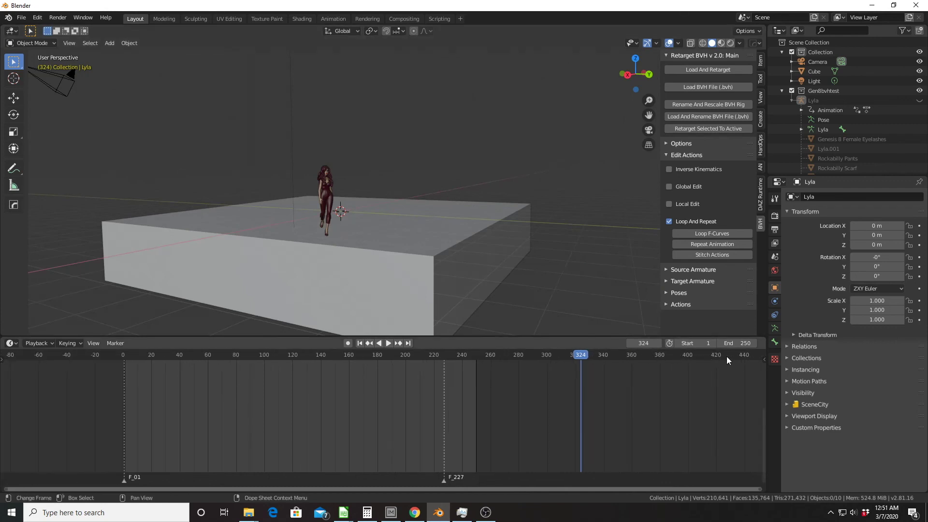
left_click(738, 356)
key("space")
left_click_drag(744, 354, 662, 355)
scroll(412, 201, "up", 8)
scroll(413, 201, "down", 7)
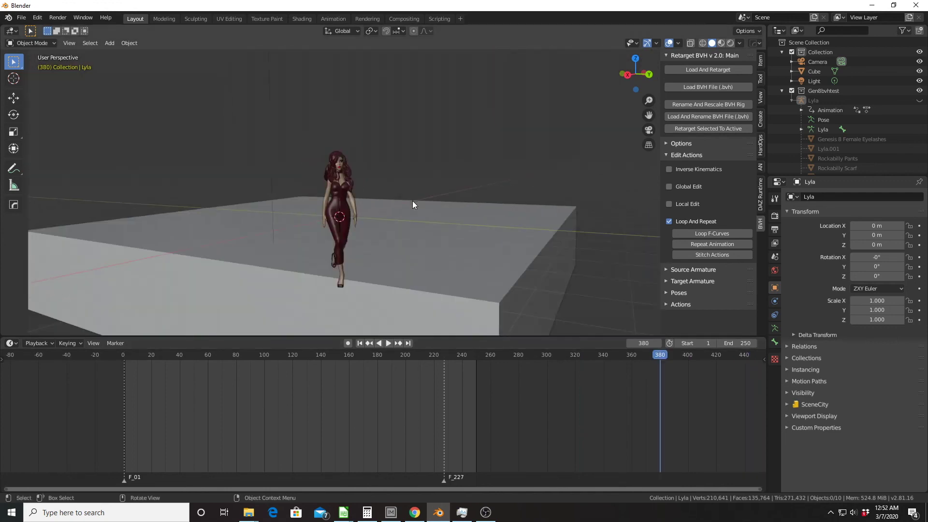
middle_click_drag(413, 201, 403, 206)
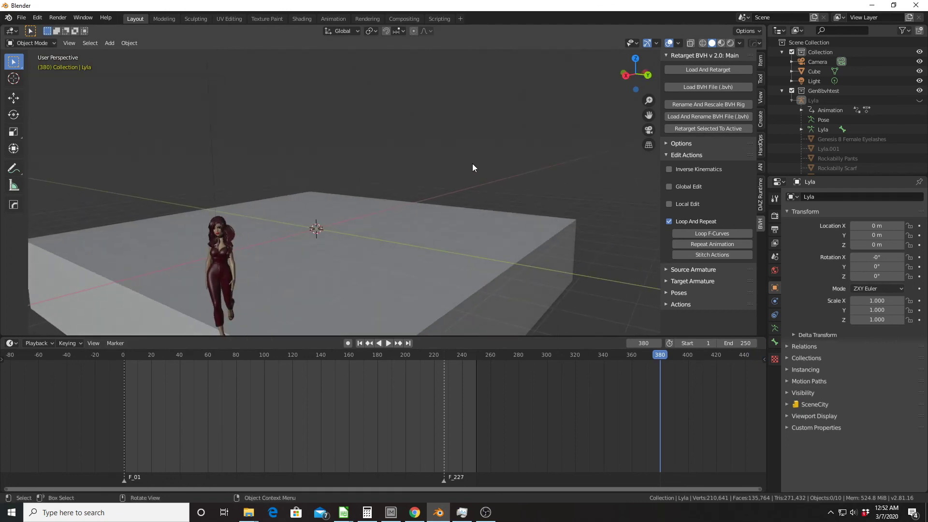